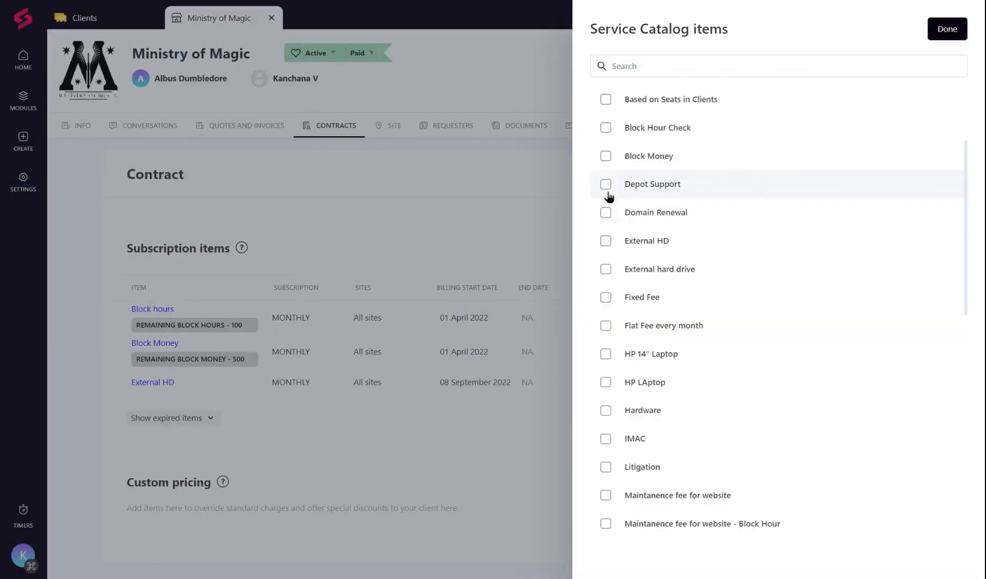
# Step: Add Depot Support from the service catalog to the contract's subscription items and open its details
pyautogui.click(608, 192)
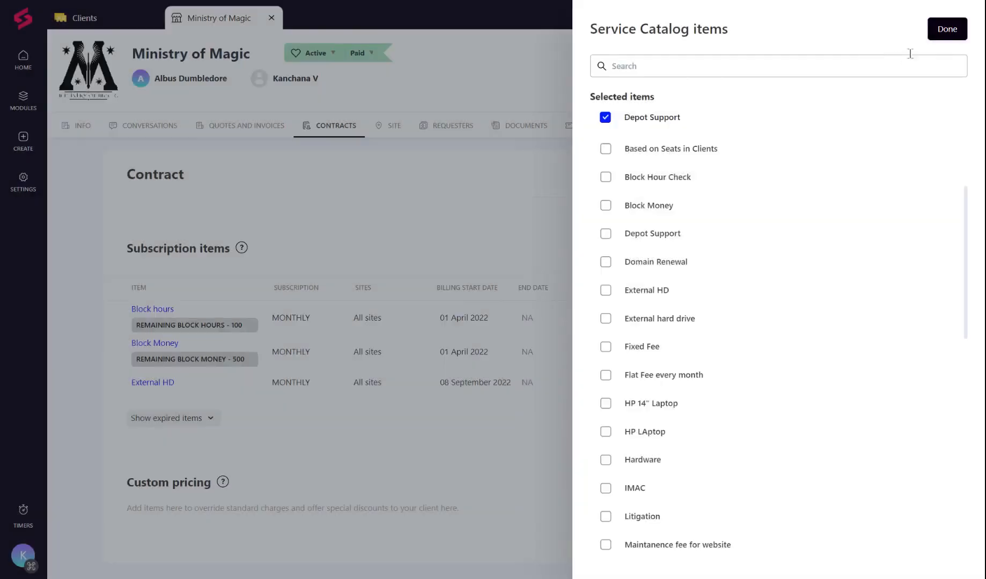
pyautogui.click(948, 29)
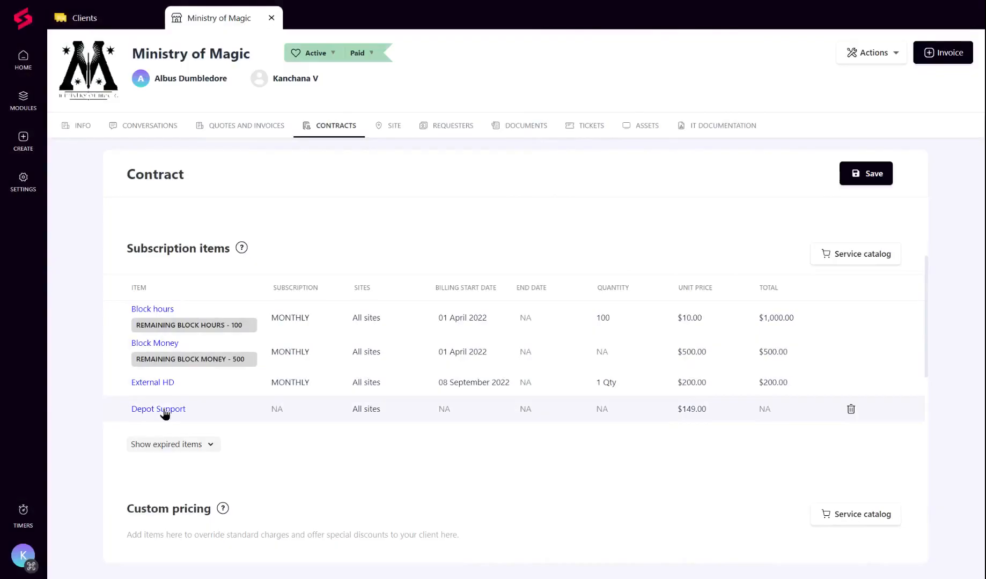
pyautogui.click(161, 410)
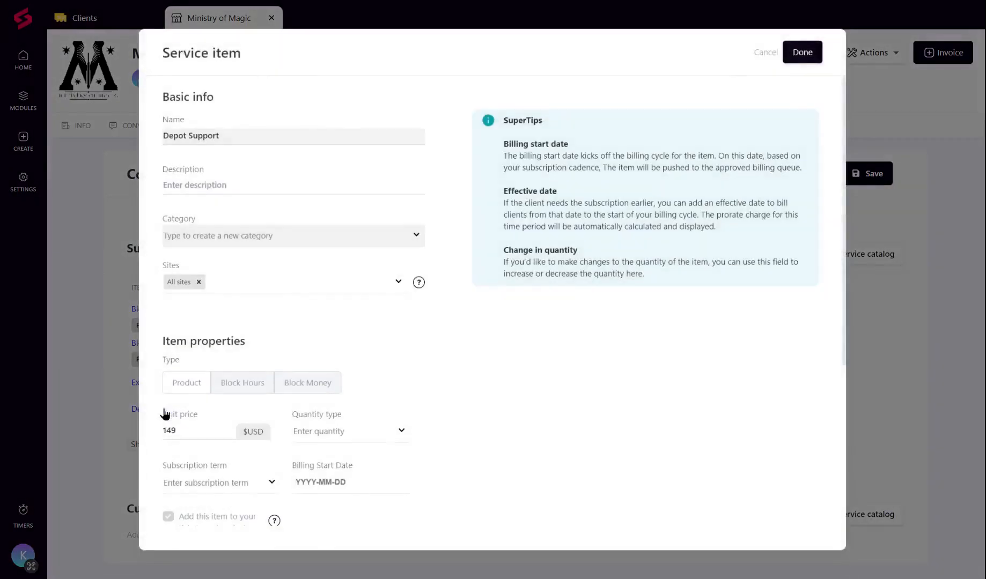
# Step: Set the Depot Support item's unit price to 155 USD and its quantity type to Custom
pyautogui.scroll(-1, 266, 351)
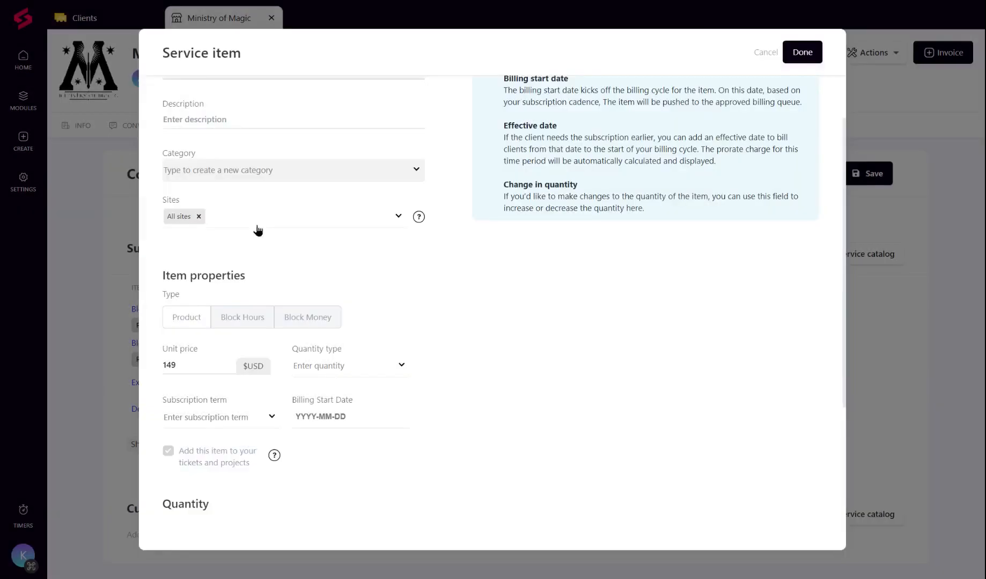
pyautogui.click(258, 229)
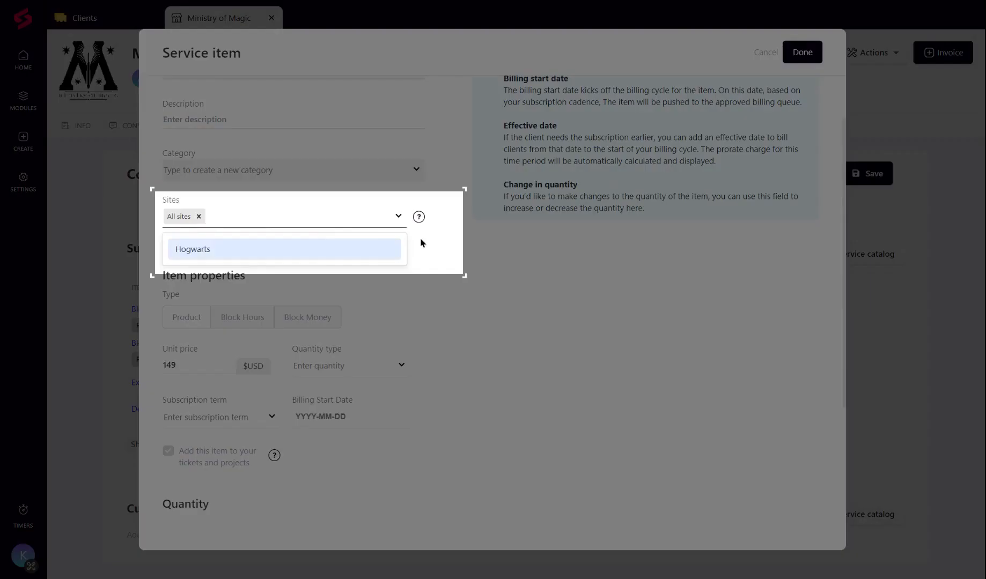
pyautogui.click(428, 241)
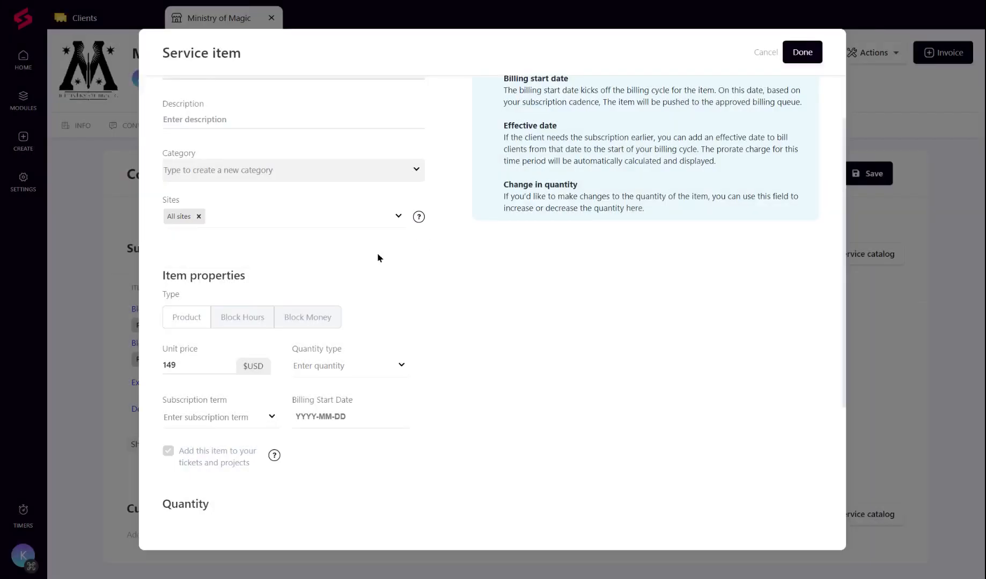
pyautogui.scroll(-5, 324, 286)
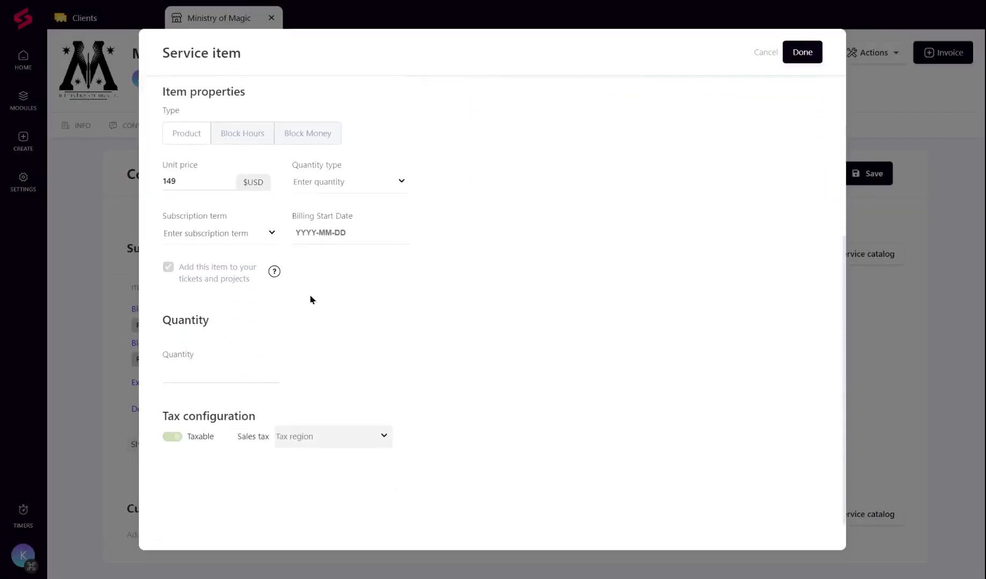
pyautogui.click(231, 191)
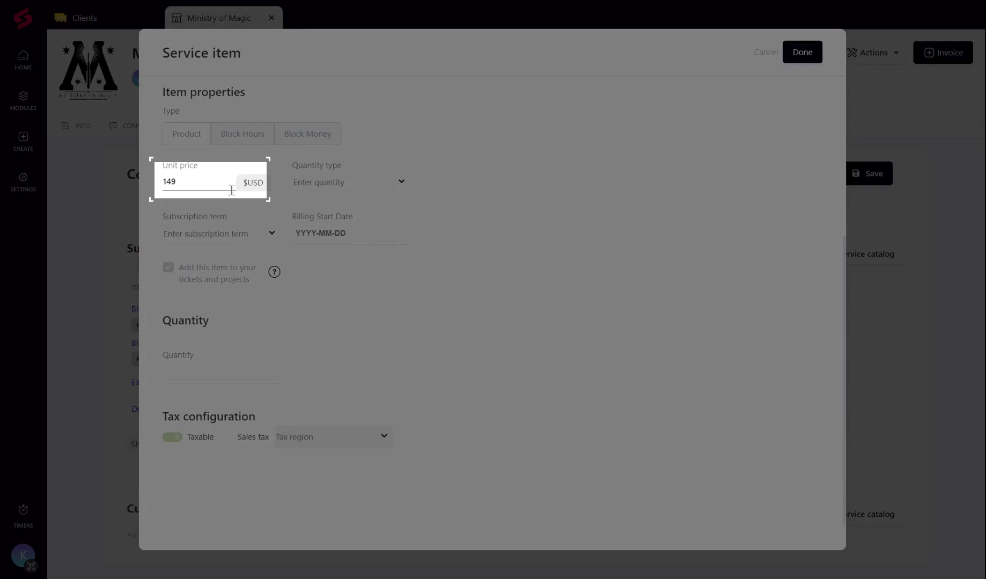
pyautogui.click(231, 190)
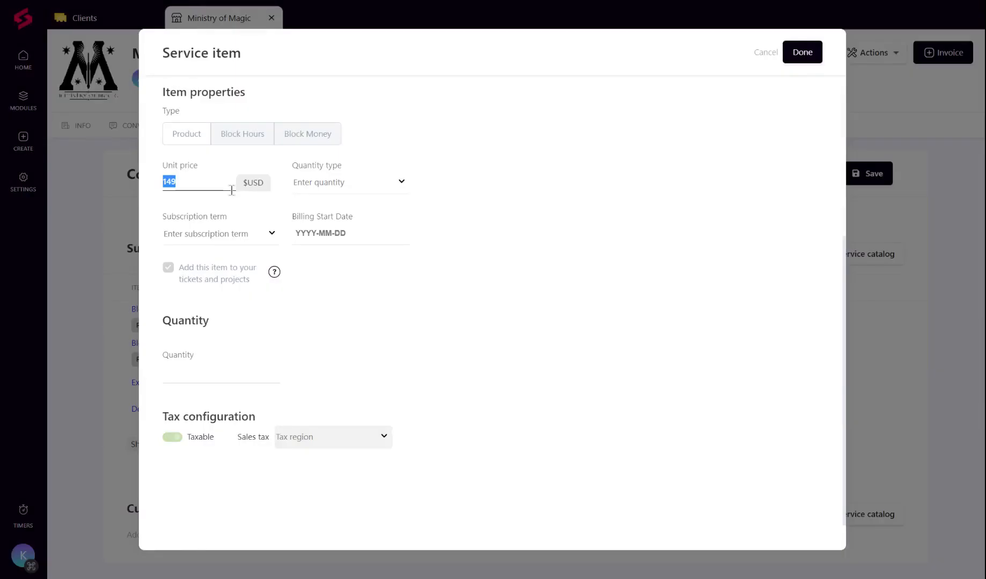
pyautogui.press('BackSpace')
pyautogui.write('155')
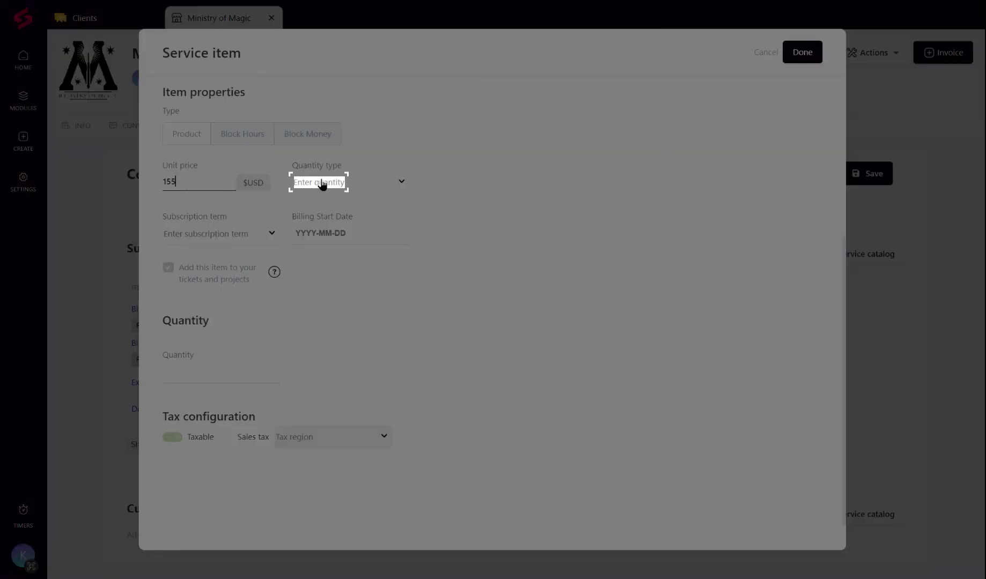
pyautogui.click(322, 185)
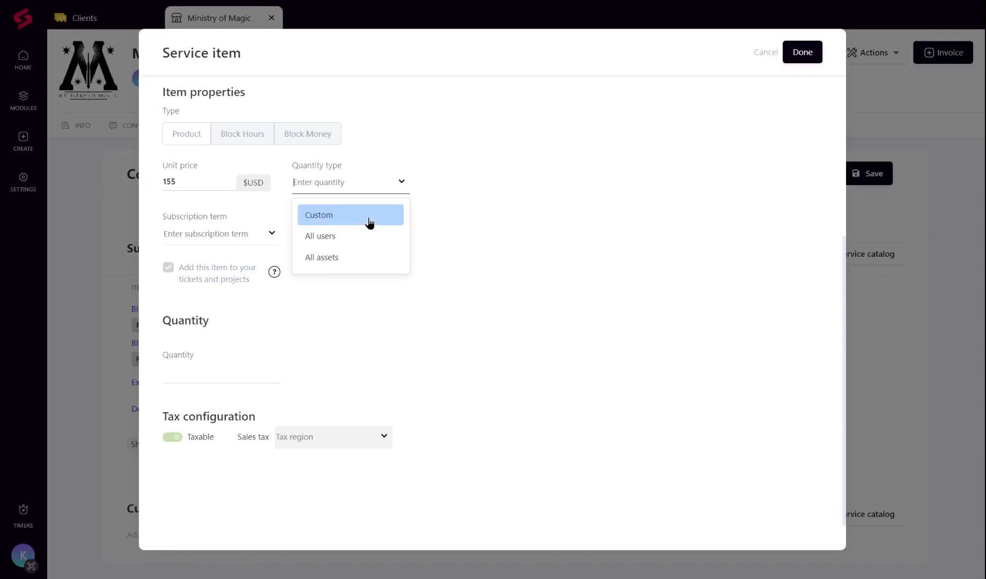
pyautogui.click(369, 223)
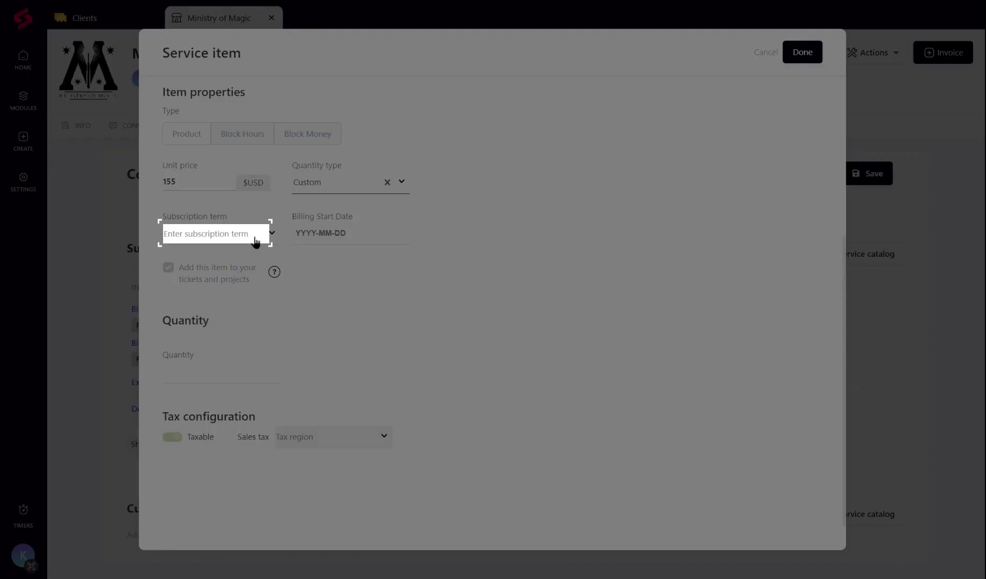
# Step: Set the item's subscription term to Monthly with a billing start date of 2023-01-15
pyautogui.click(255, 241)
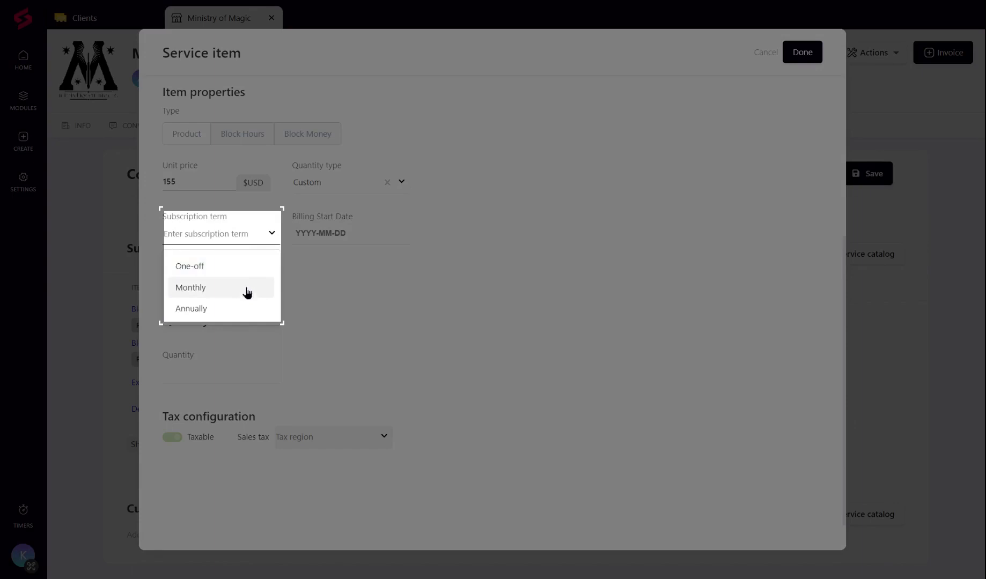
pyautogui.click(247, 292)
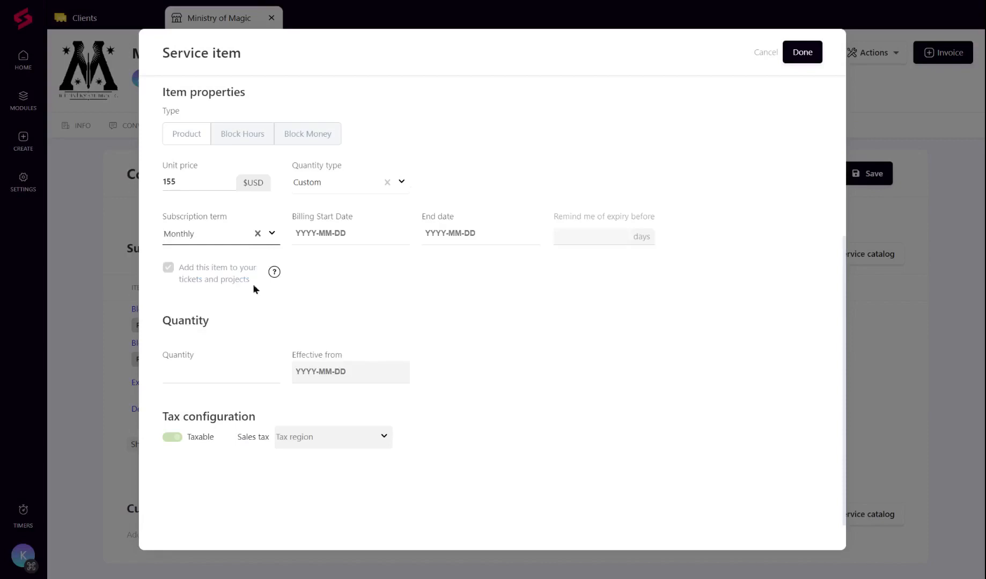
pyautogui.click(332, 234)
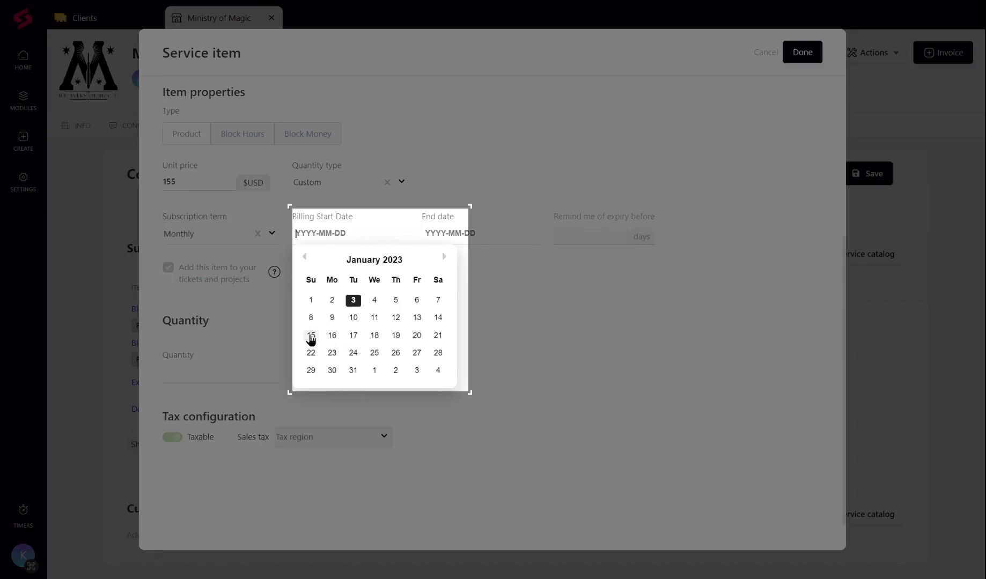
pyautogui.click(311, 336)
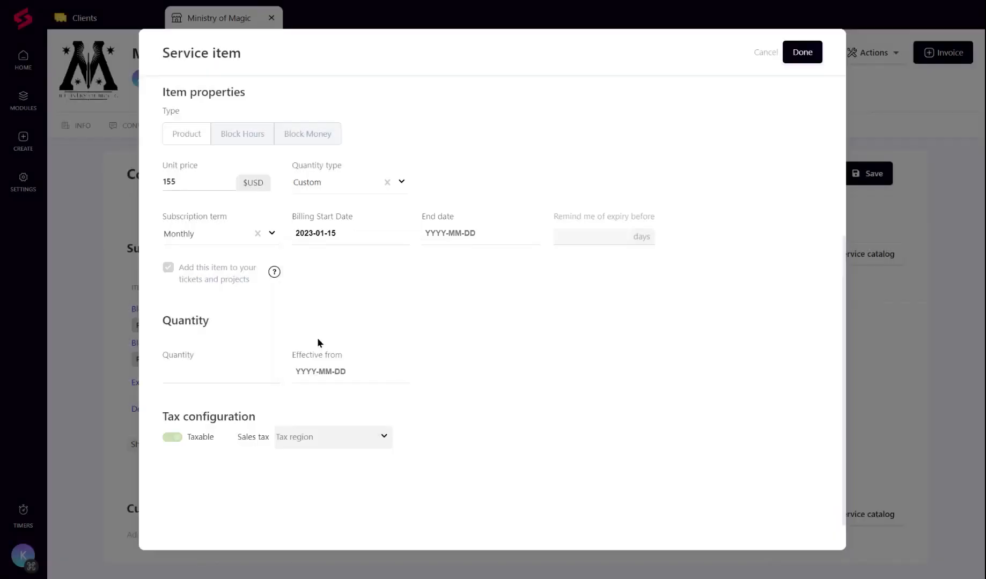
# Step: Set the item's end date to 2024-01-01 with an expiry reminder 5 days before
pyautogui.click(439, 234)
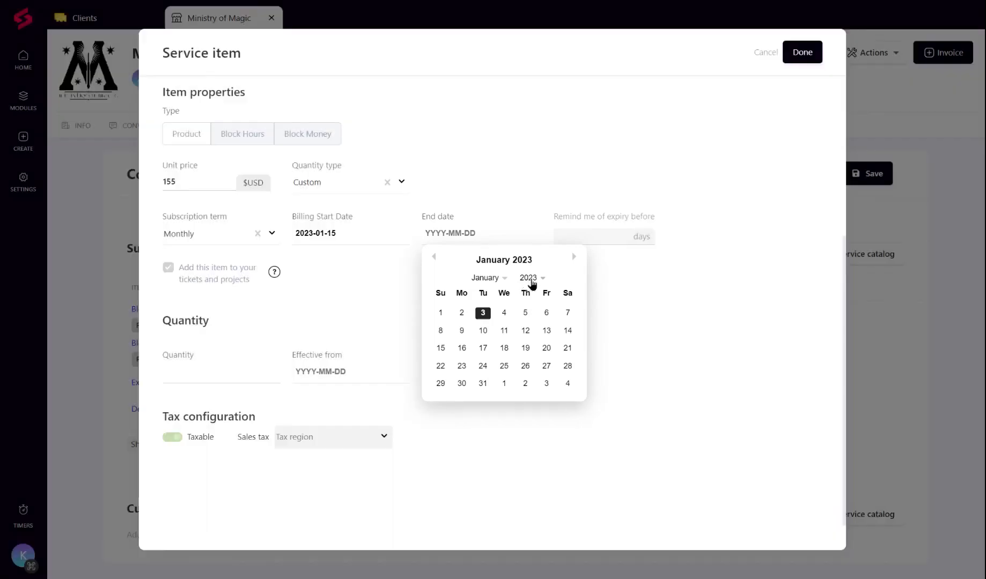
pyautogui.click(527, 279)
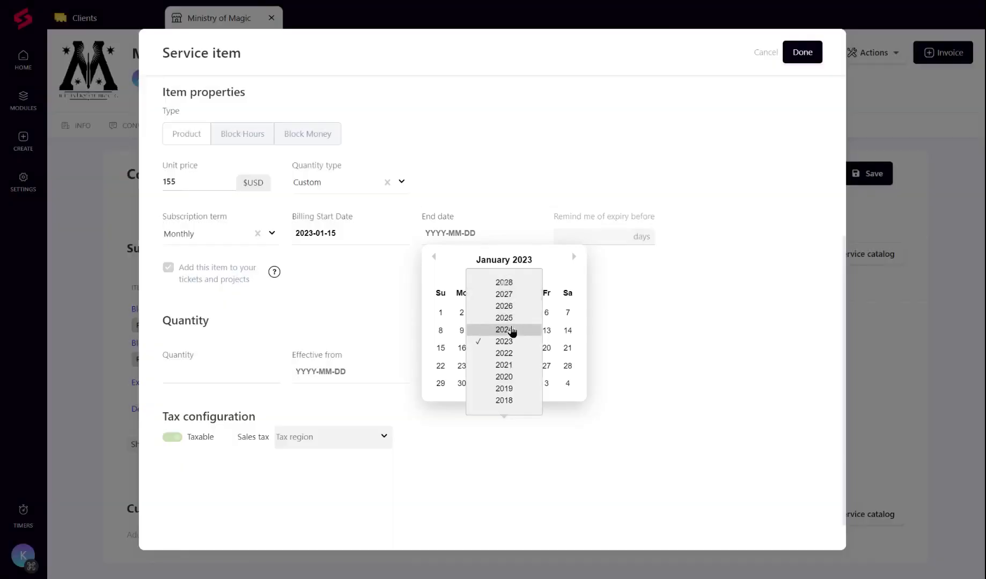
pyautogui.click(512, 331)
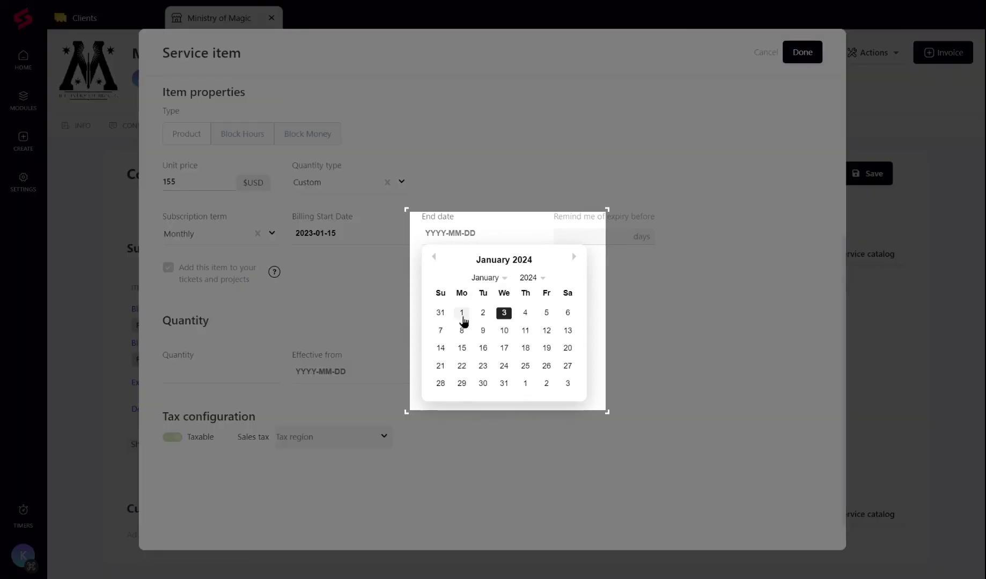
pyautogui.click(462, 313)
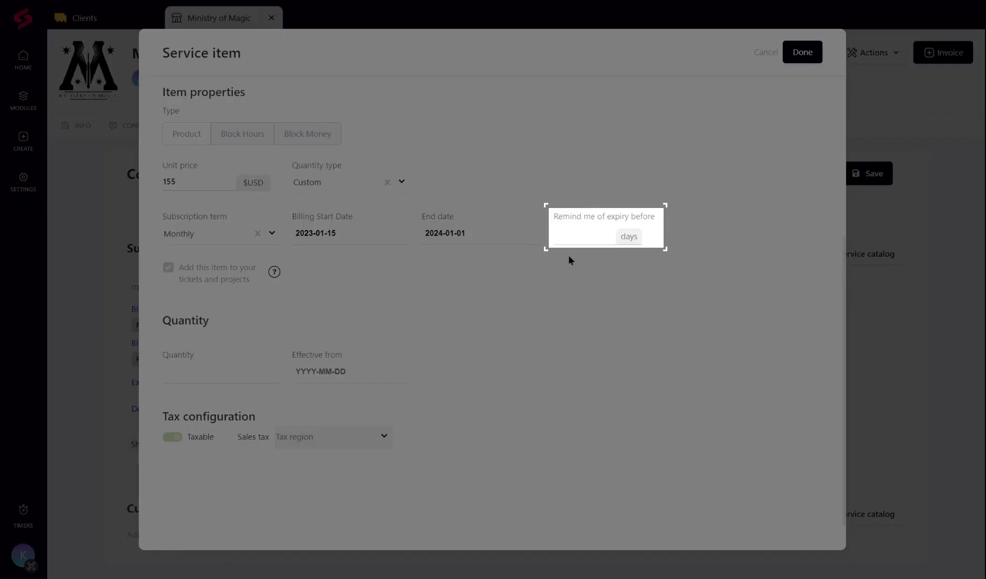
pyautogui.click(569, 236)
pyautogui.write('5')
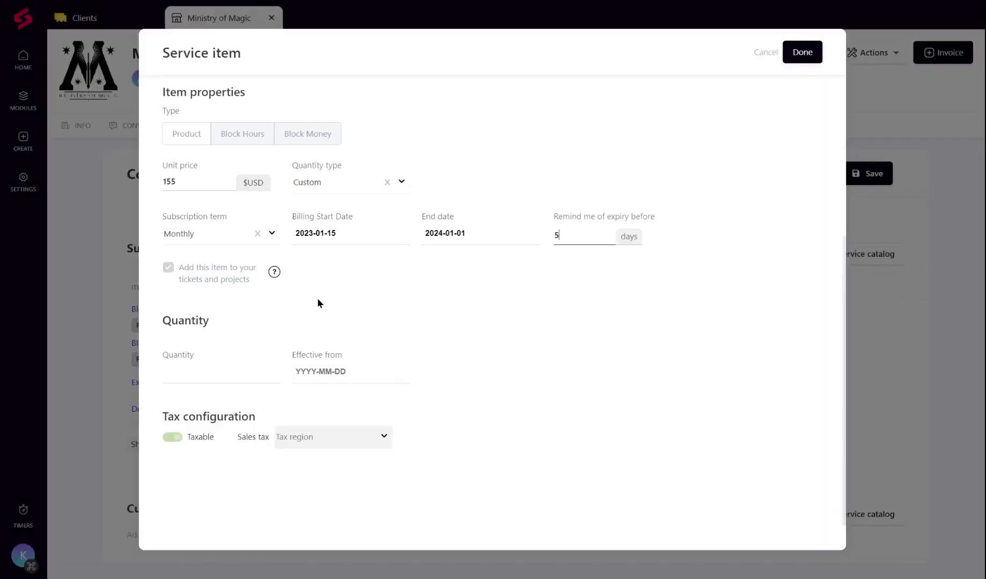
pyautogui.click(314, 305)
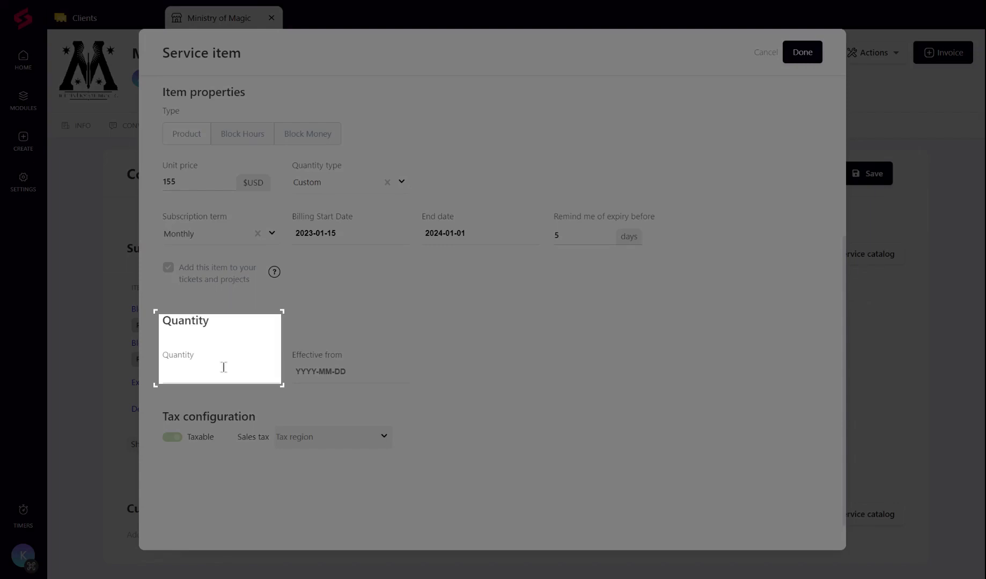
# Step: Set the item's quantity to 10, effective from 2023-01-02, and enable invoice generation for the prorated amount
pyautogui.click(224, 367)
pyautogui.write('10')
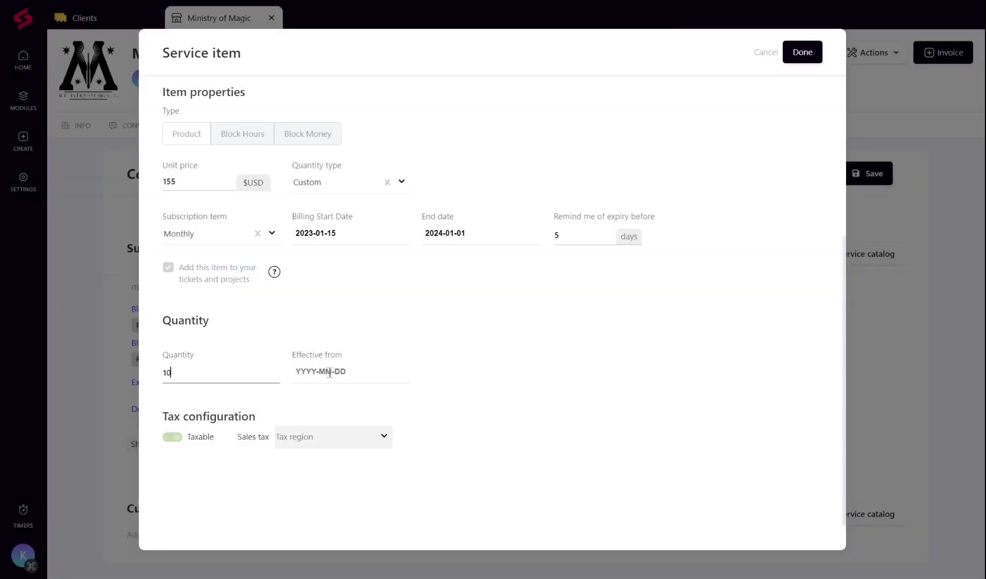
pyautogui.click(329, 372)
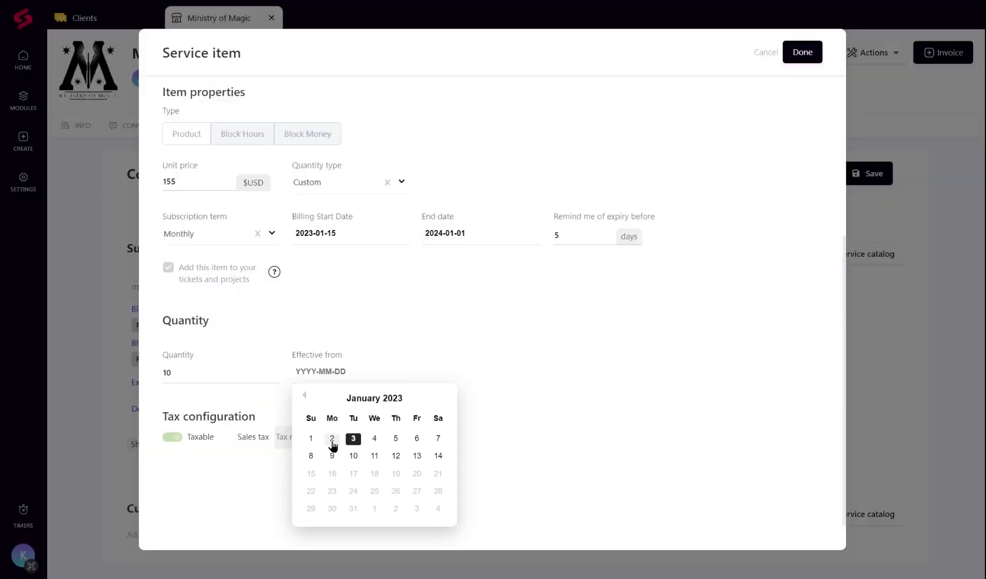
pyautogui.click(332, 439)
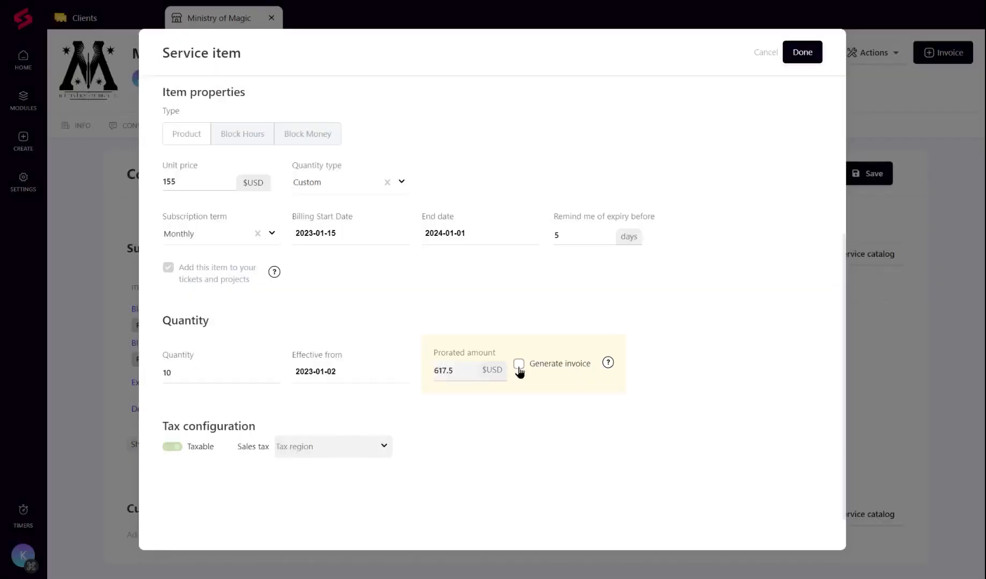
pyautogui.click(519, 367)
# Step: Enter "For managed clients" as the Depot Support item's description, accept the item and save the contract
pyautogui.scroll(1, 687, 274)
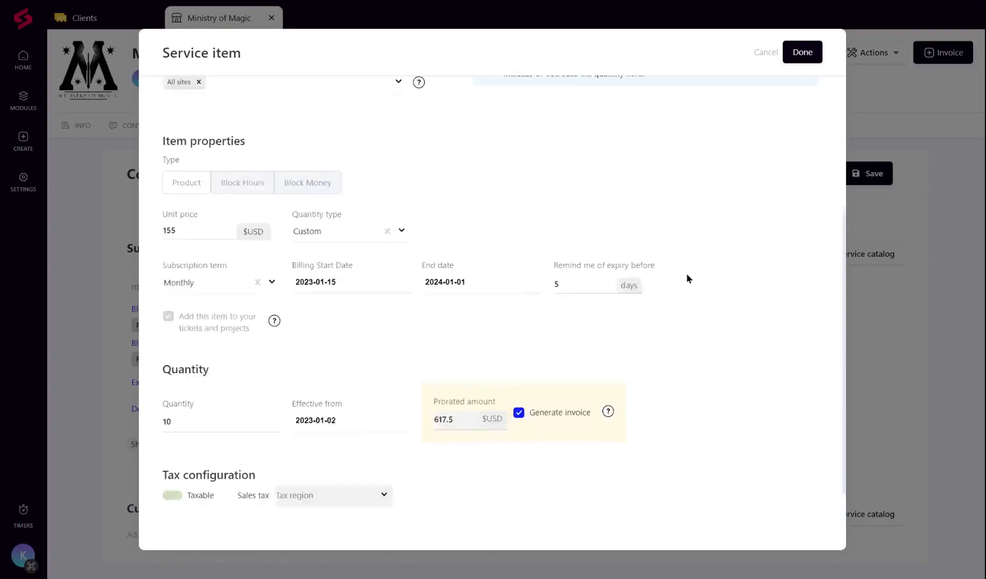
pyautogui.scroll(4, 686, 272)
pyautogui.click(278, 188)
pyautogui.write('Fo')
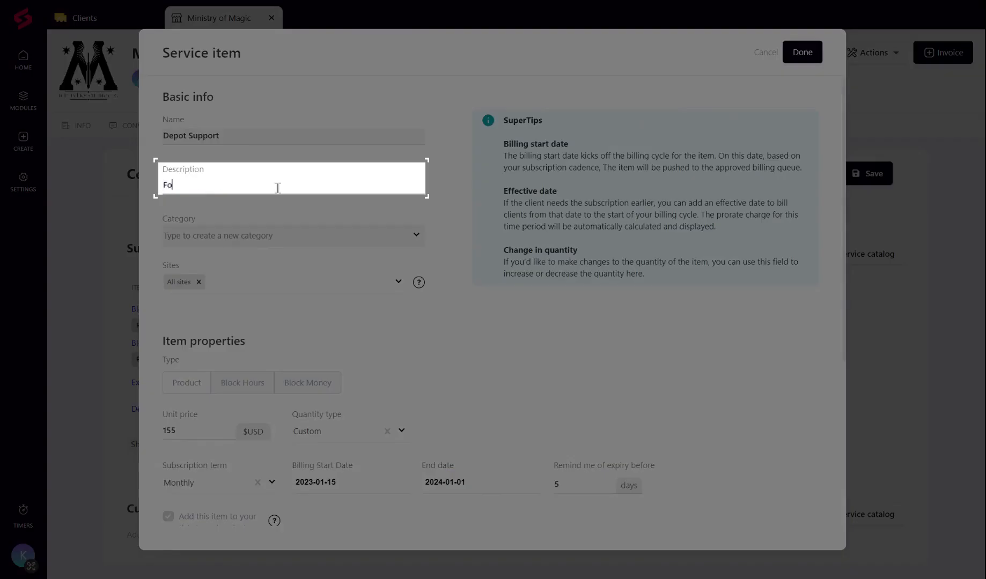
pyautogui.write('r managed clients')
pyautogui.click(776, 108)
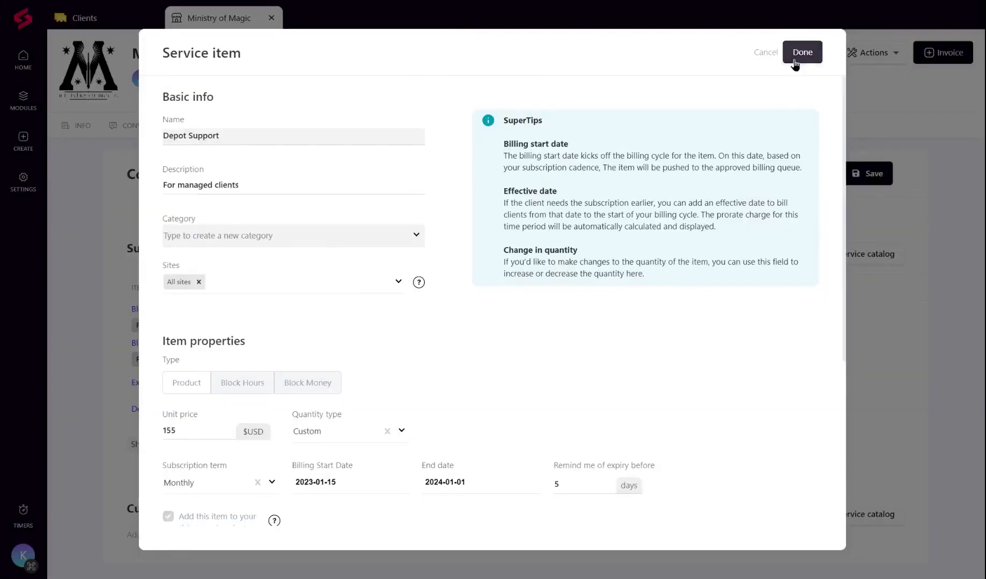
pyautogui.click(802, 52)
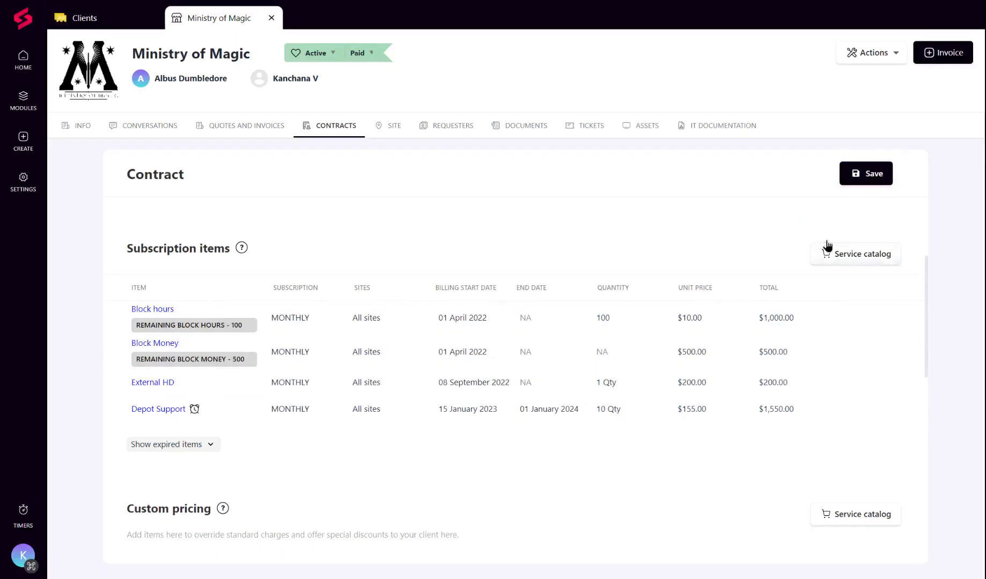
pyautogui.click(861, 177)
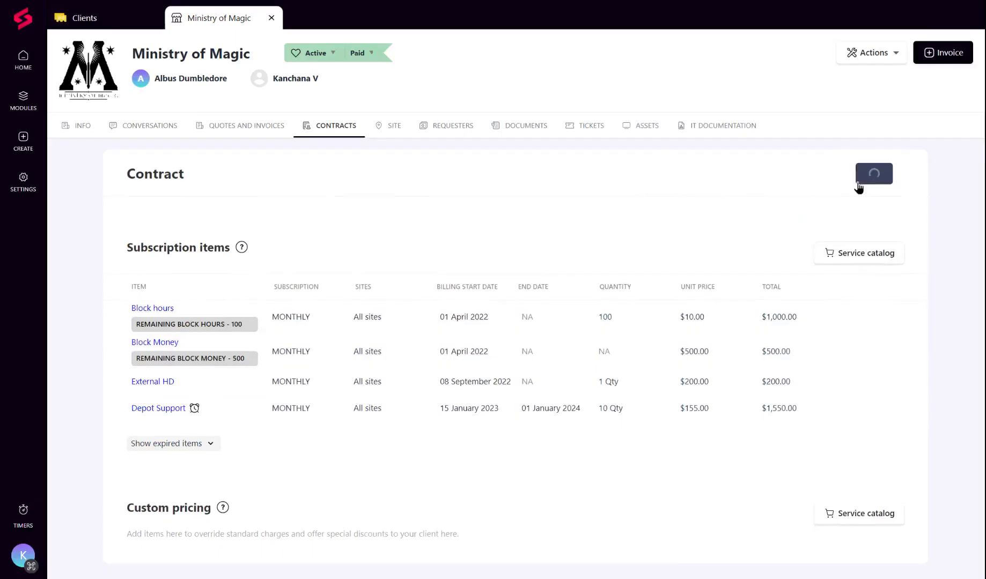
# Step: Check the Custom pricing help tip and add Labor from the service catalog to the contract's custom pricing
pyautogui.scroll(-4, 509, 406)
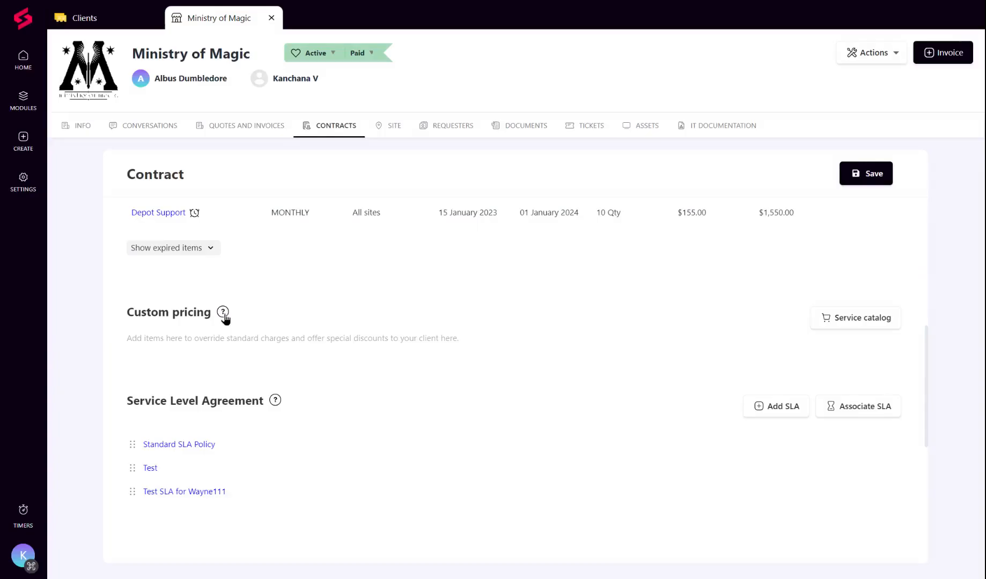
pyautogui.click(222, 315)
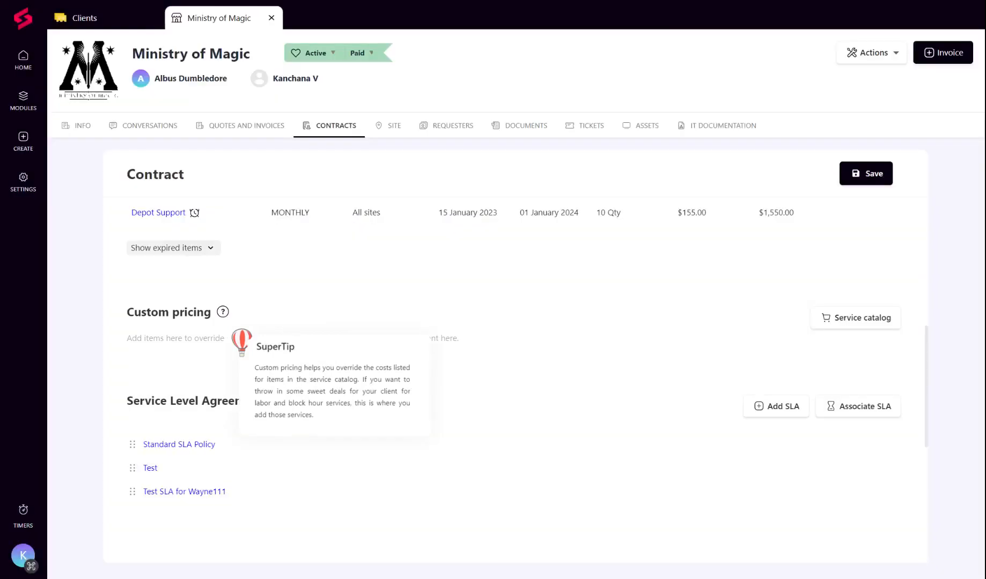
pyautogui.click(221, 313)
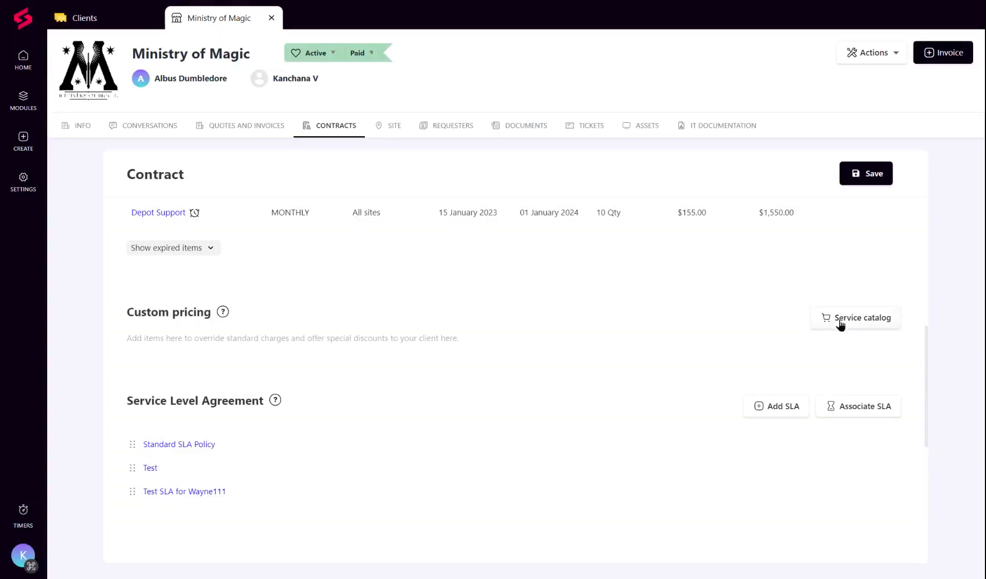
pyautogui.click(840, 319)
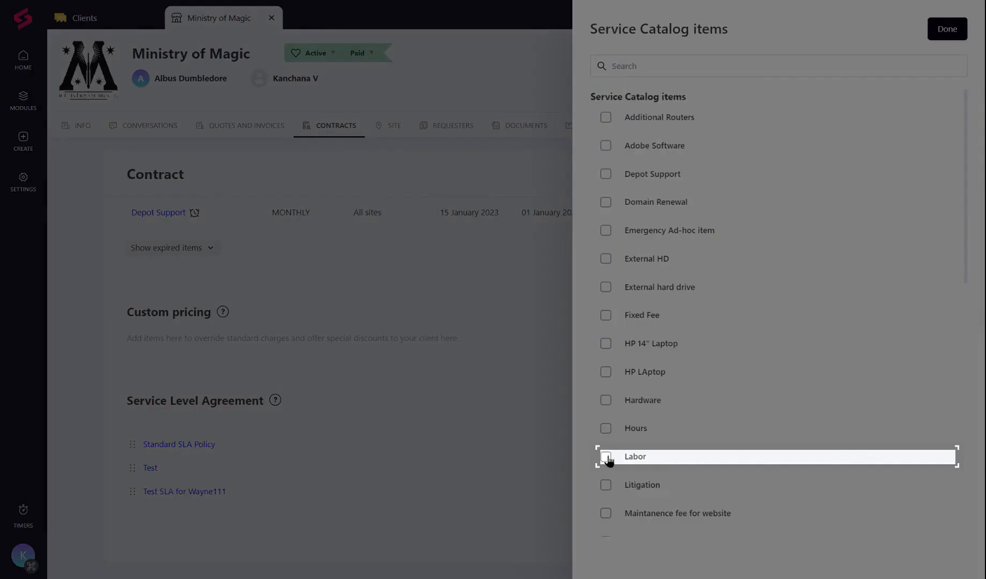
pyautogui.click(606, 457)
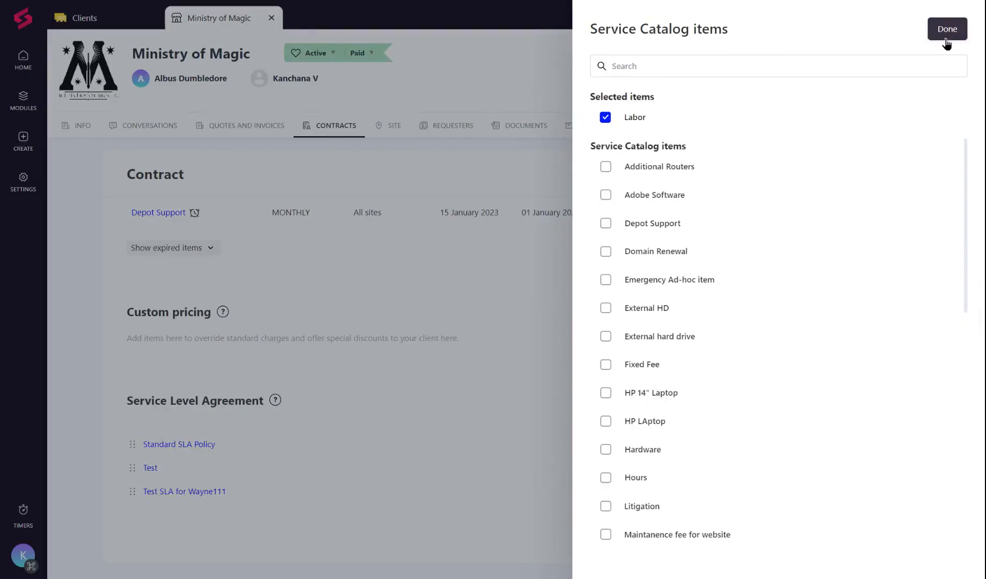
pyautogui.click(945, 44)
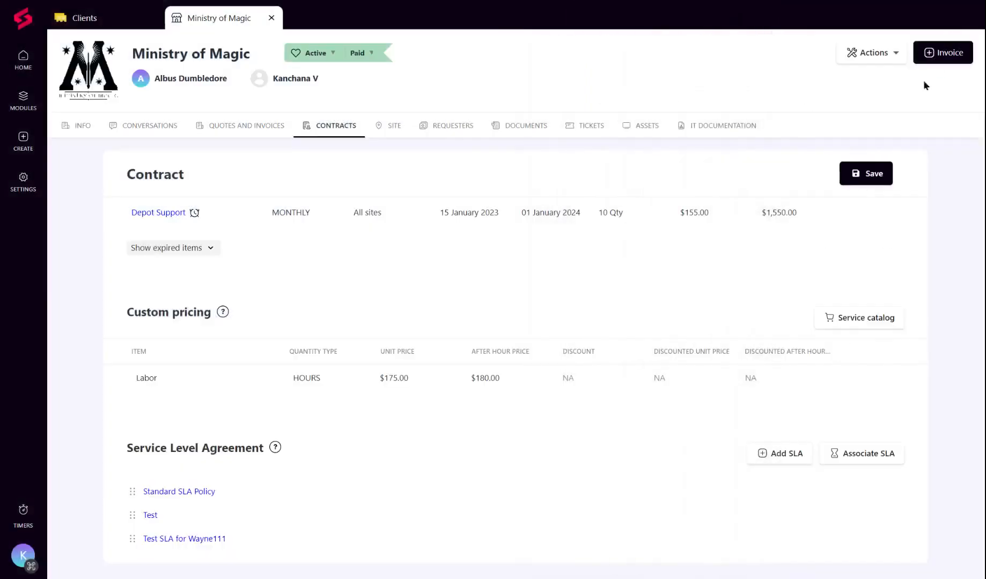
# Step: Set a 50% discount on the Labor custom pricing item, accept the change and save the contract
pyautogui.moveTo(843, 380)
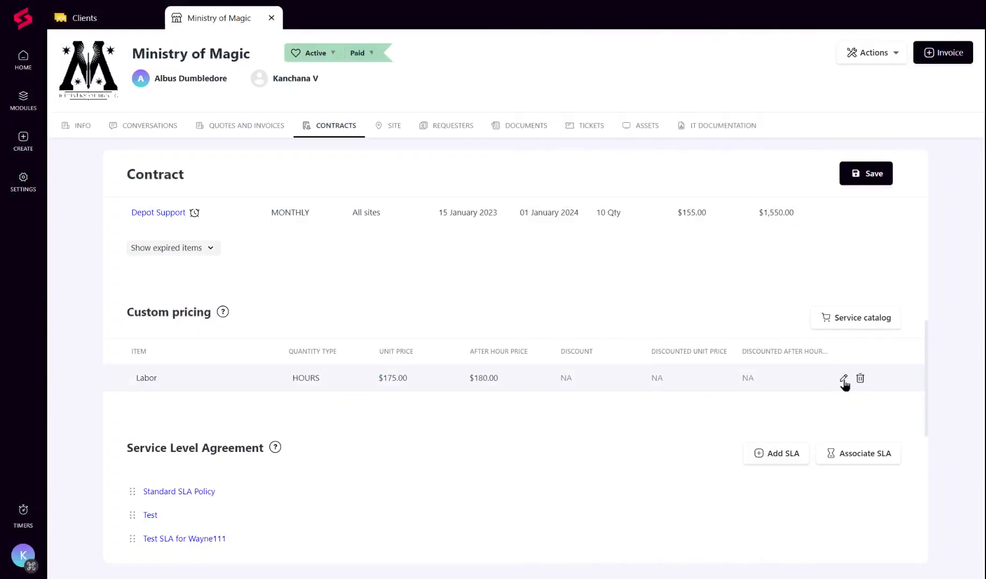
pyautogui.click(844, 381)
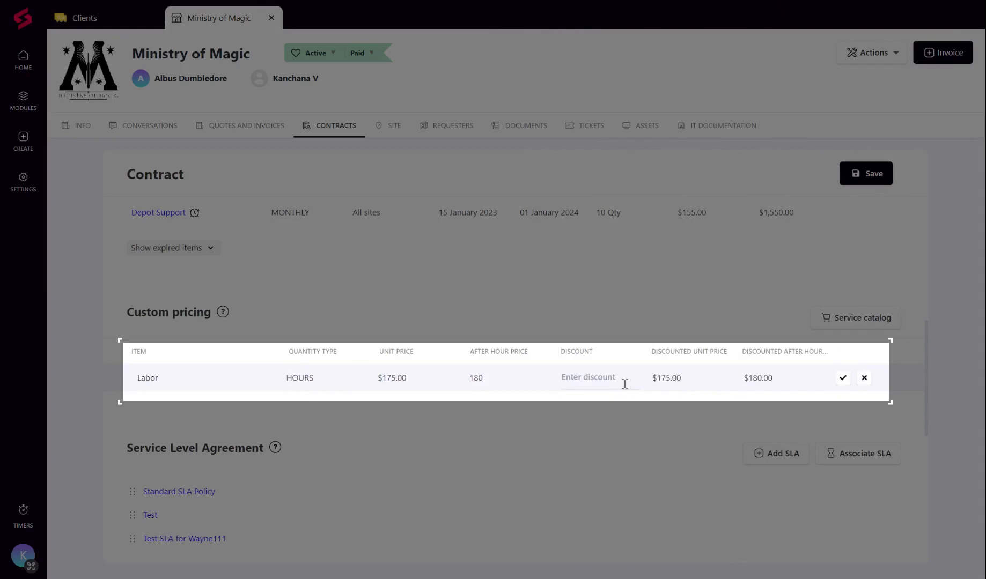
pyautogui.click(623, 383)
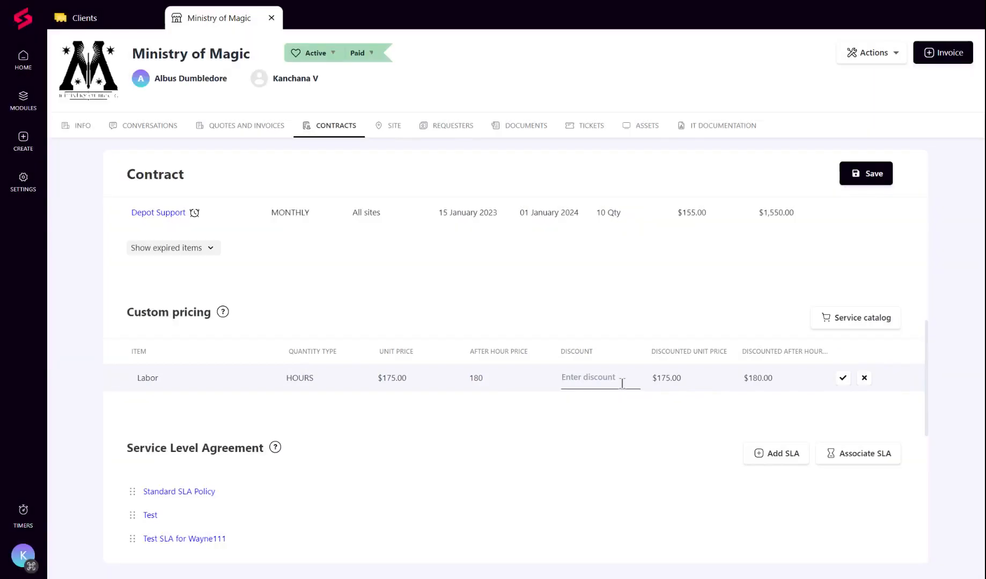
pyautogui.write('50')
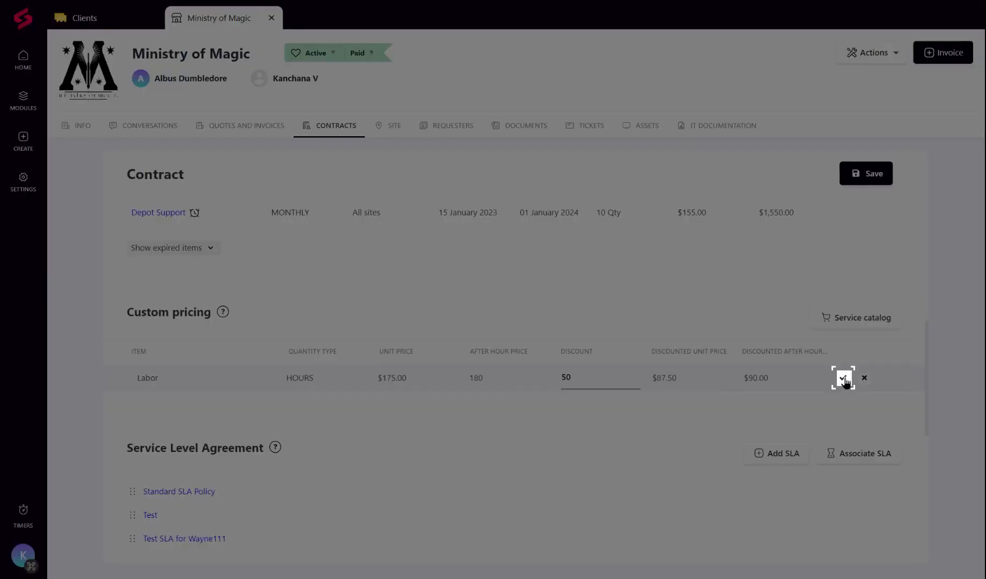
pyautogui.click(844, 380)
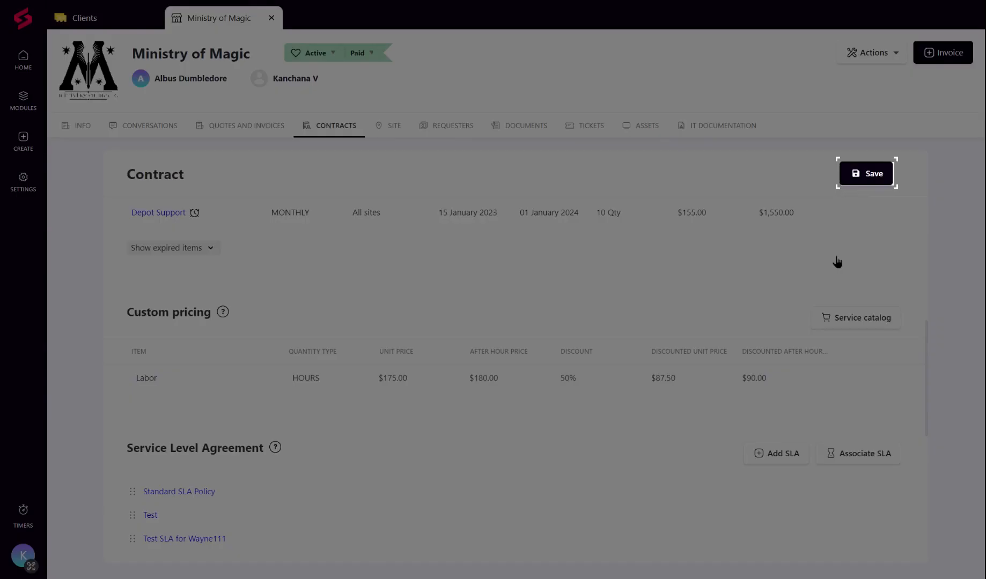
pyautogui.click(865, 173)
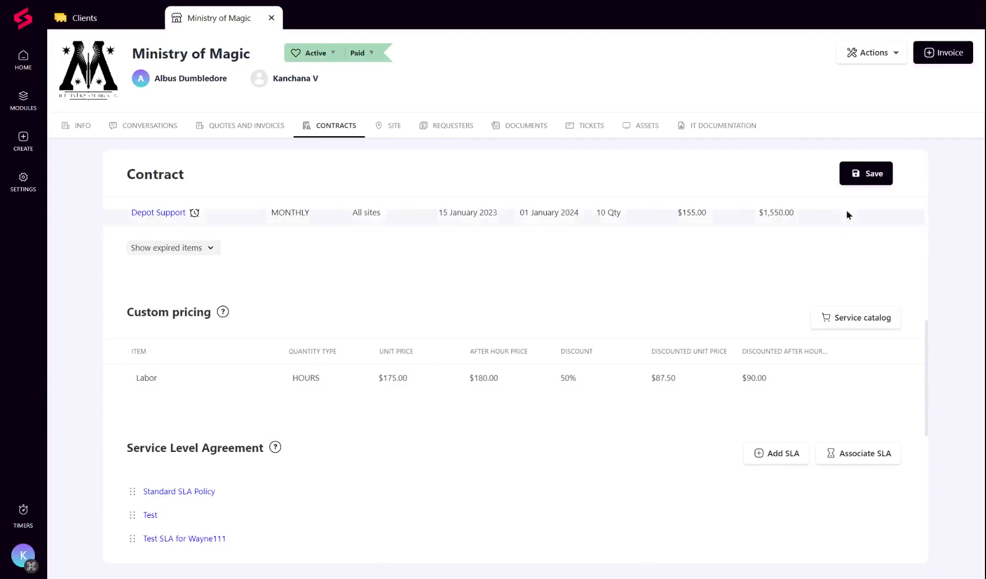
# Step: Check the Conditional pricing help tip and start a new pricing condition named "New pricing"
pyautogui.scroll(-5, 799, 365)
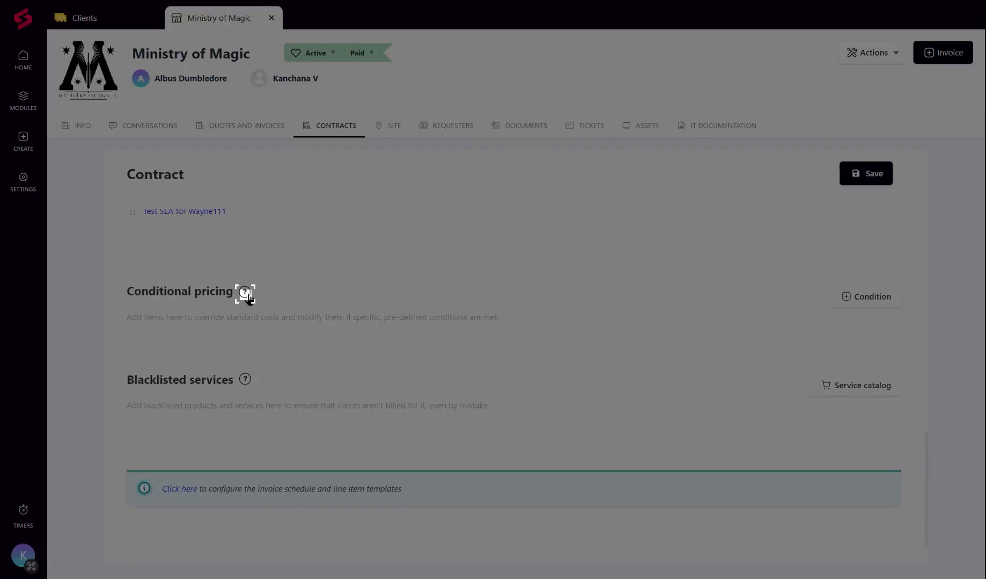
pyautogui.click(245, 294)
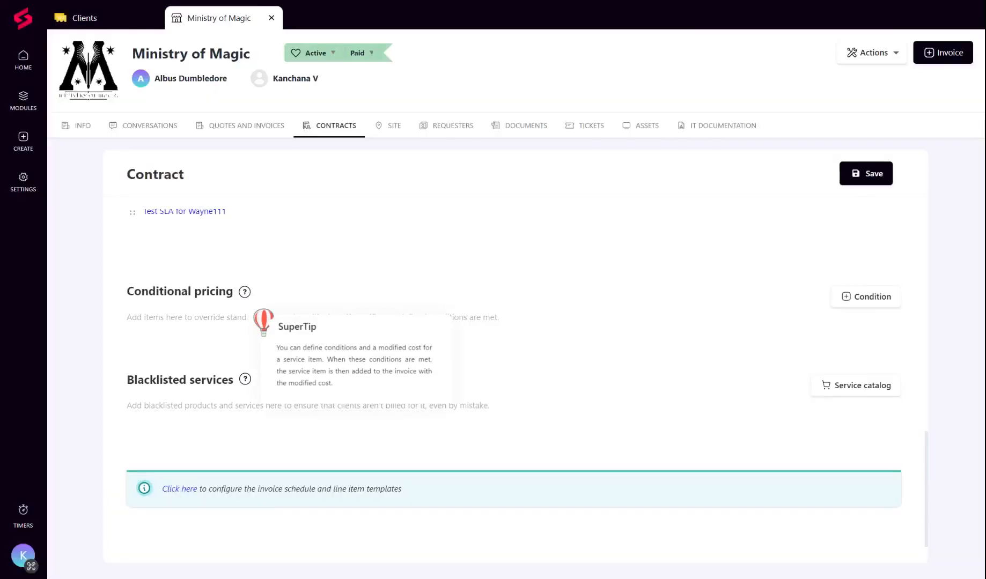
pyautogui.click(855, 307)
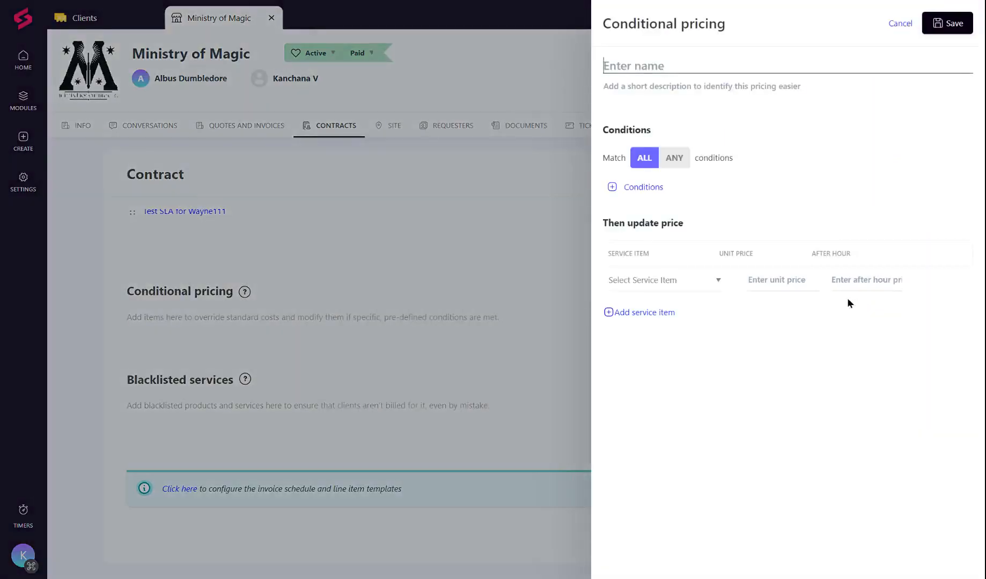
pyautogui.write('New pr')
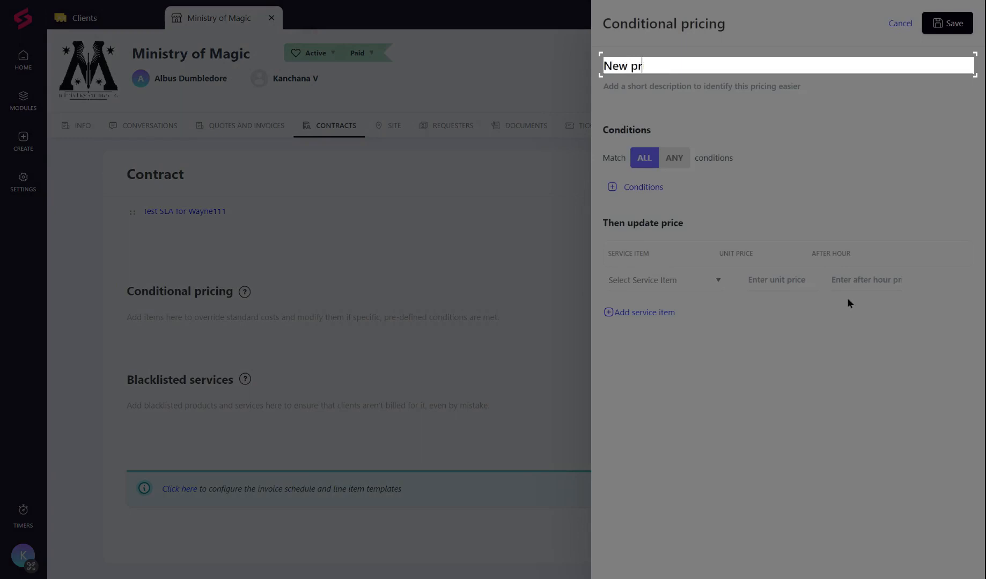
pyautogui.write('icing')
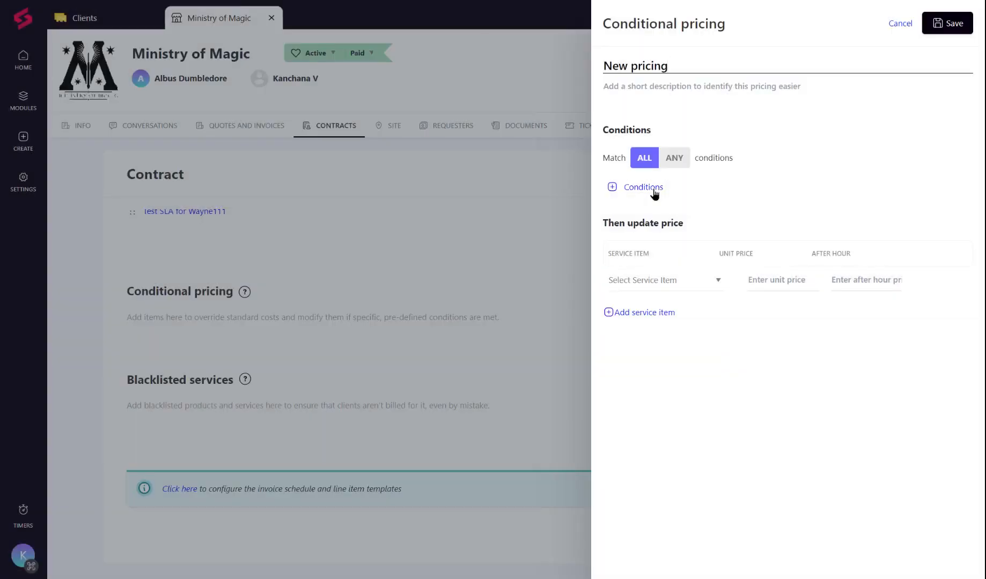
# Step: Add a condition to the conditional pricing requiring that Priority is Critical
pyautogui.click(654, 189)
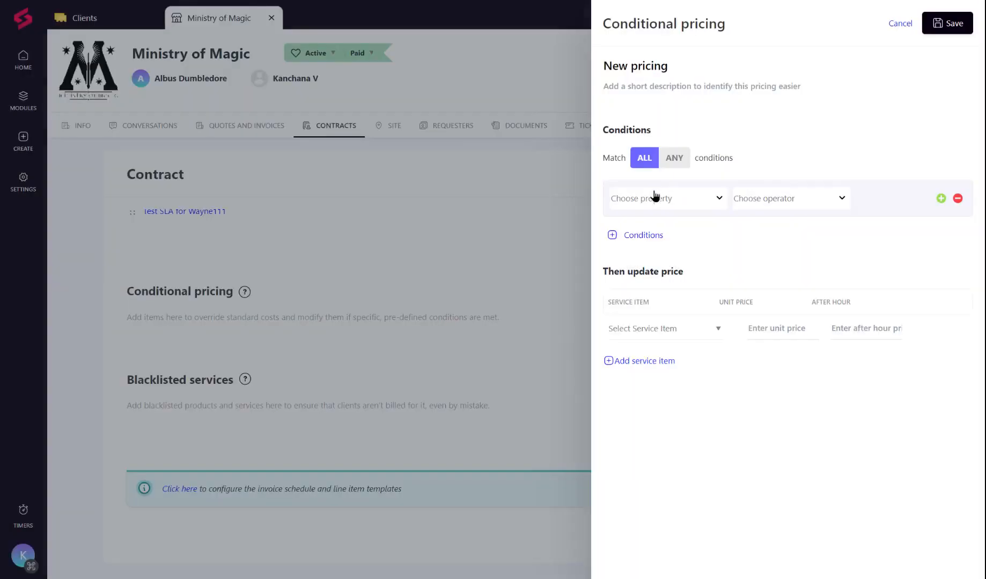
pyautogui.click(656, 196)
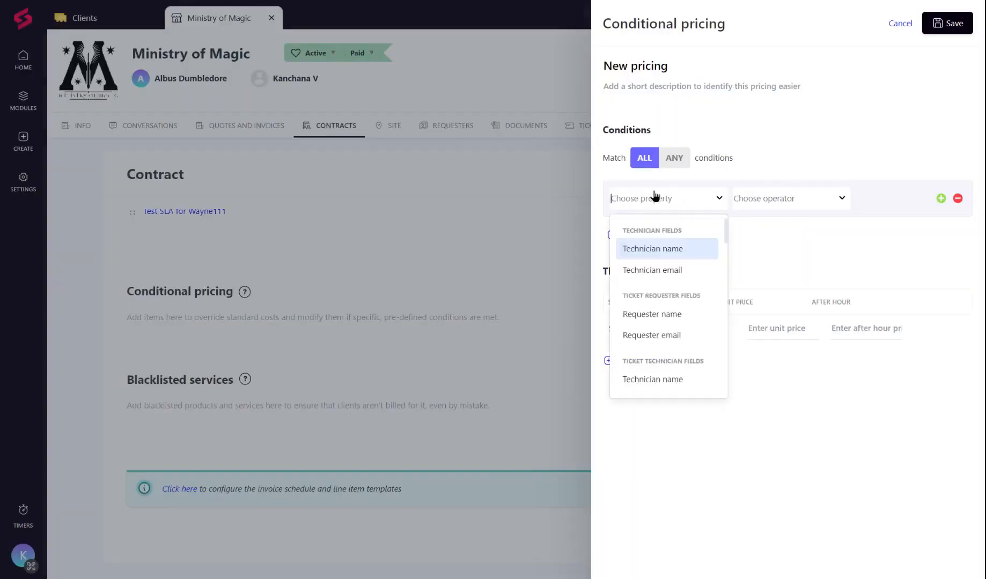
pyautogui.write('pri')
pyautogui.press('Return')
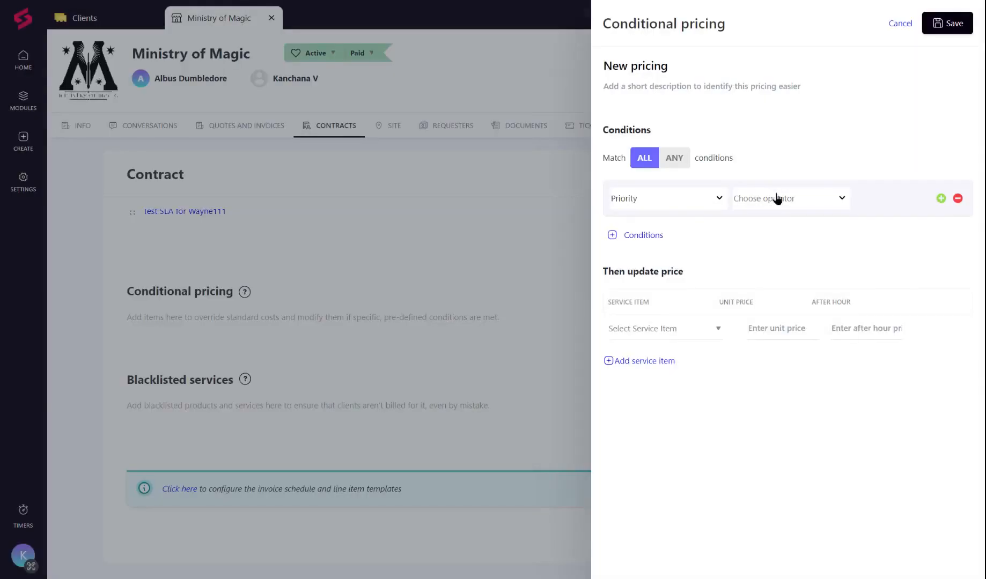
pyautogui.click(777, 198)
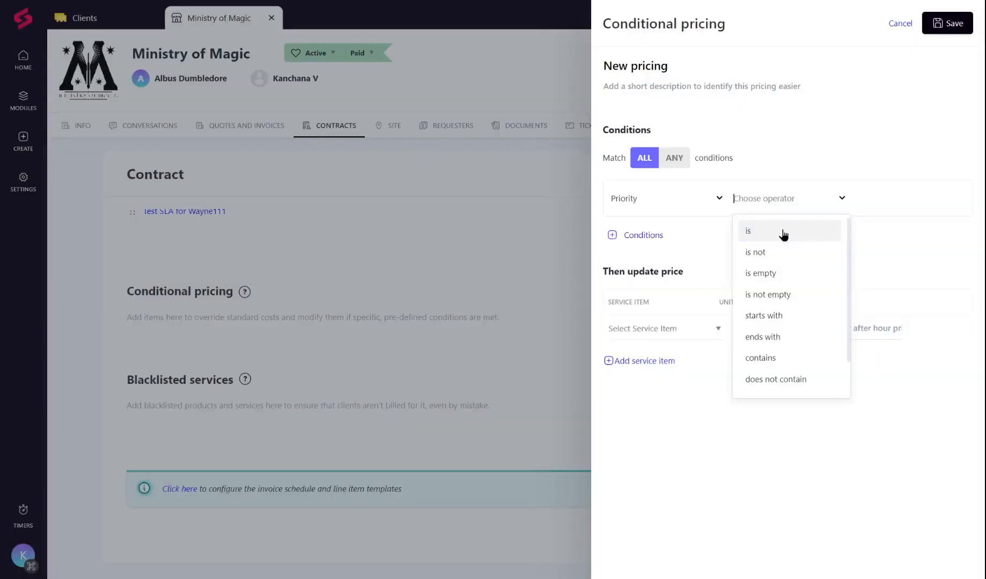
pyautogui.click(785, 231)
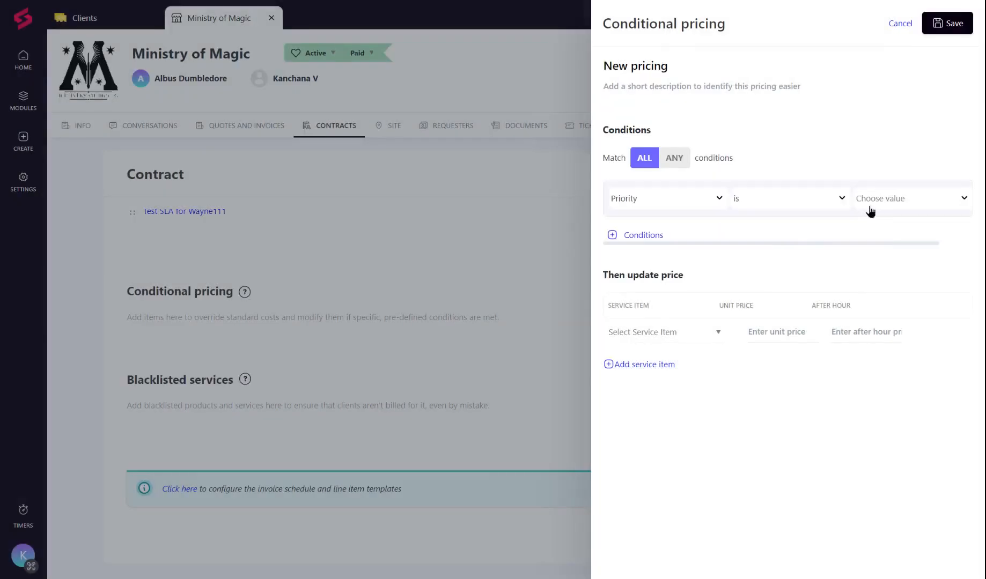
pyautogui.click(869, 209)
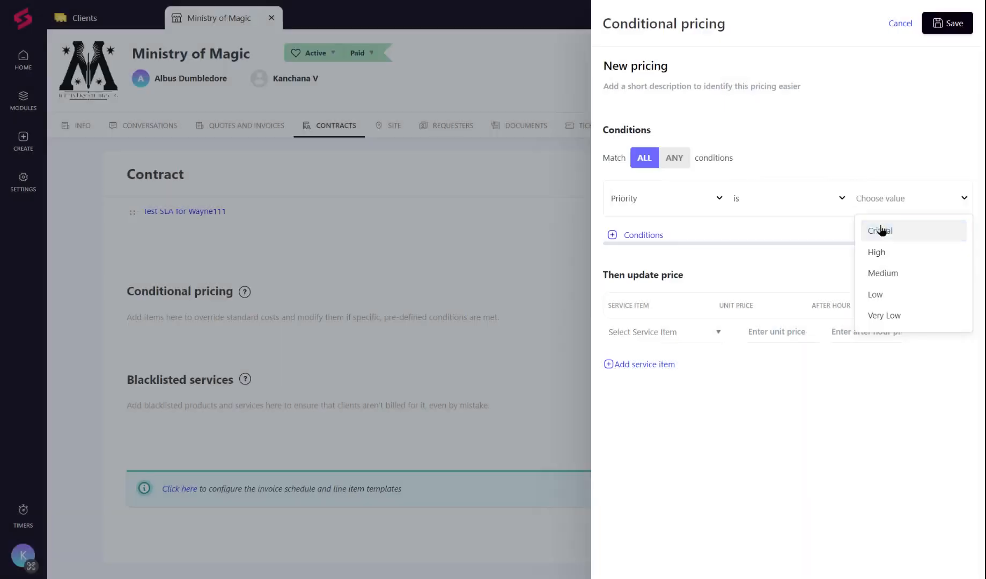
pyautogui.click(881, 230)
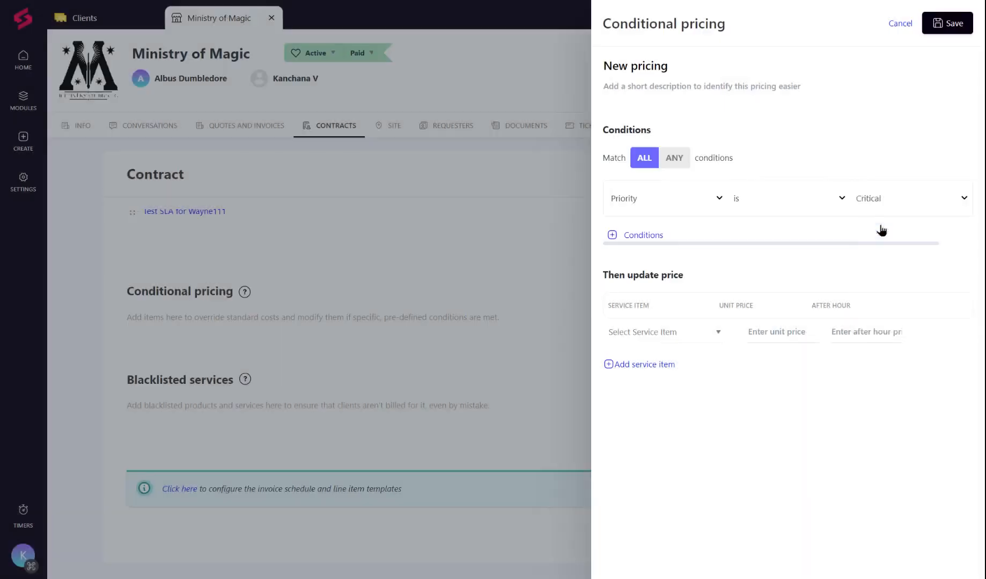
pyautogui.hscroll(2, 884, 223)
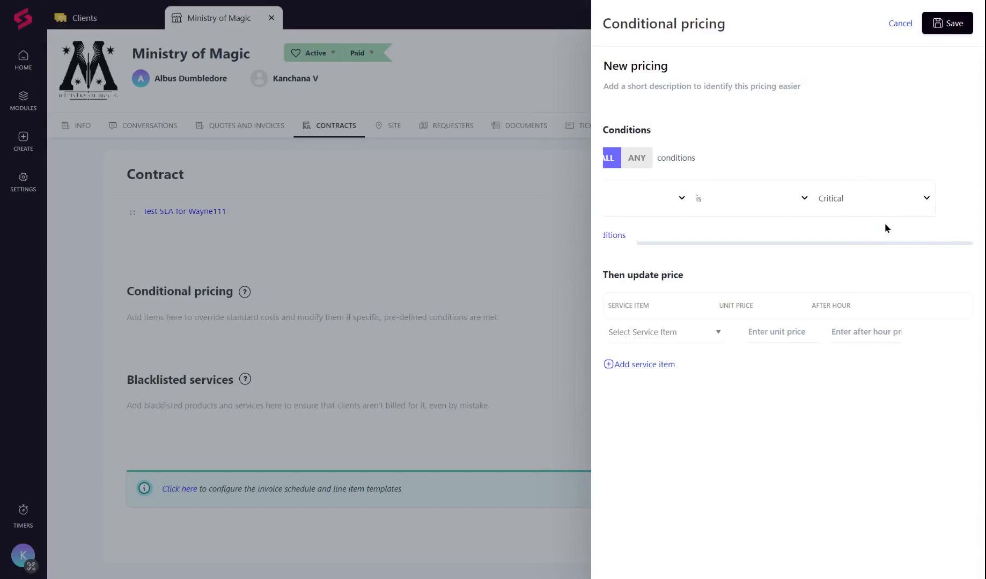
pyautogui.hscroll(-2, 884, 223)
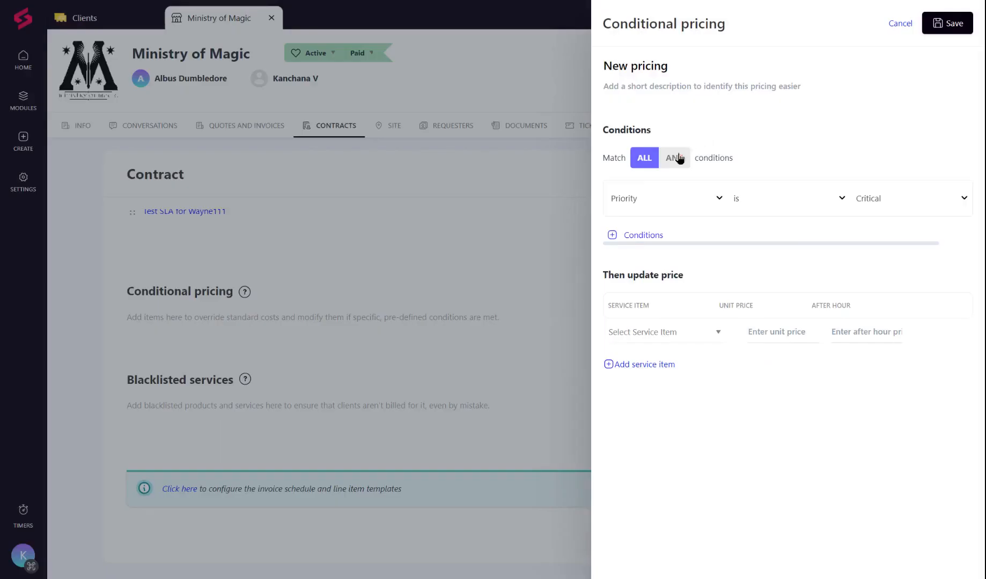
# Step: Set the pricing to match any condition and add a second condition where Technician name is the chosen technician
pyautogui.click(675, 158)
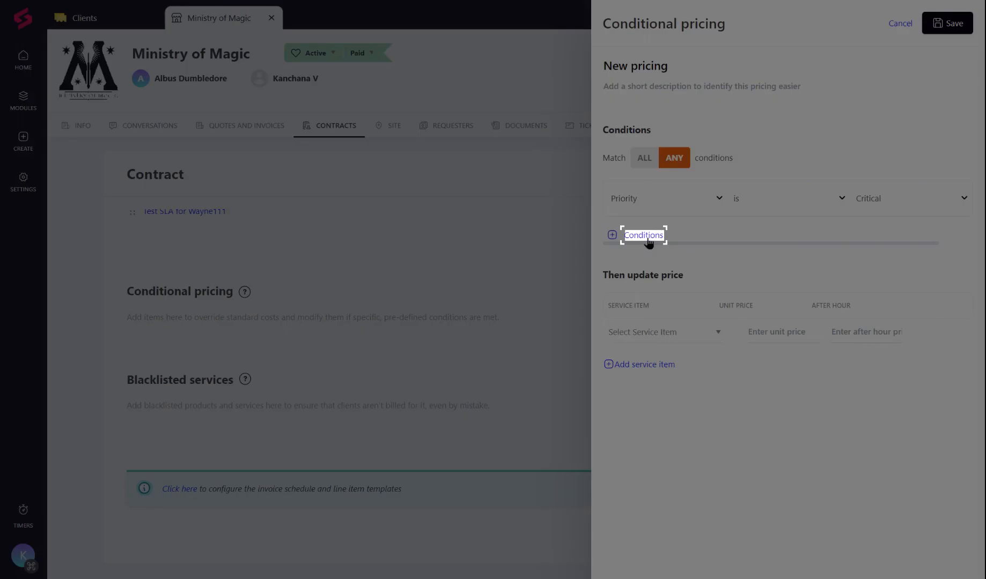
pyautogui.click(647, 236)
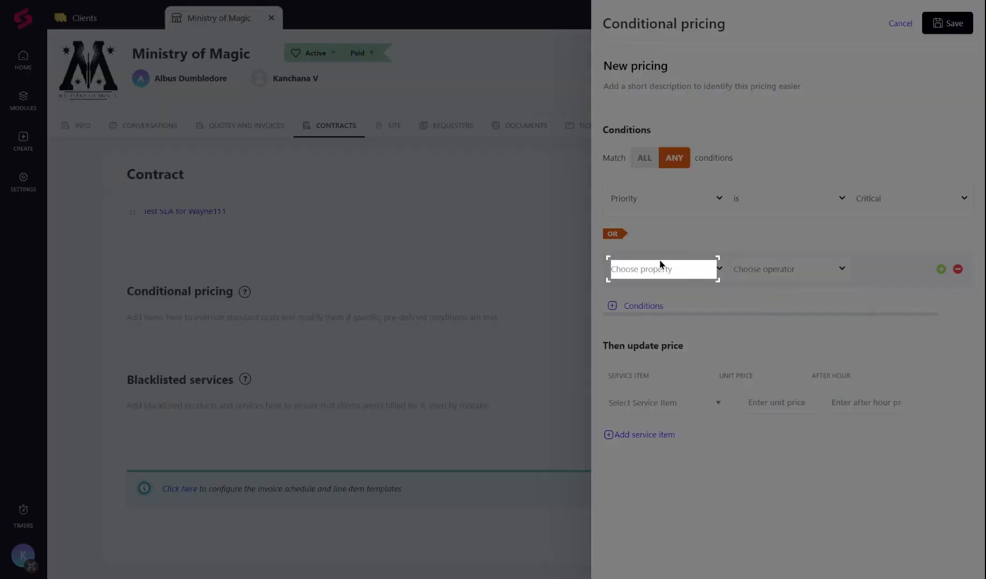
pyautogui.click(661, 265)
pyautogui.write('tec')
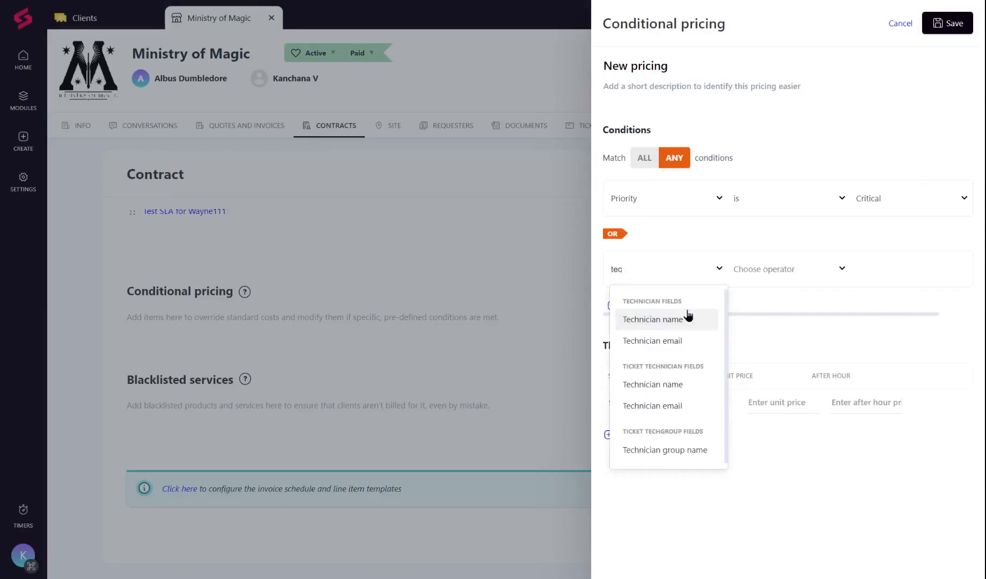
pyautogui.click(691, 319)
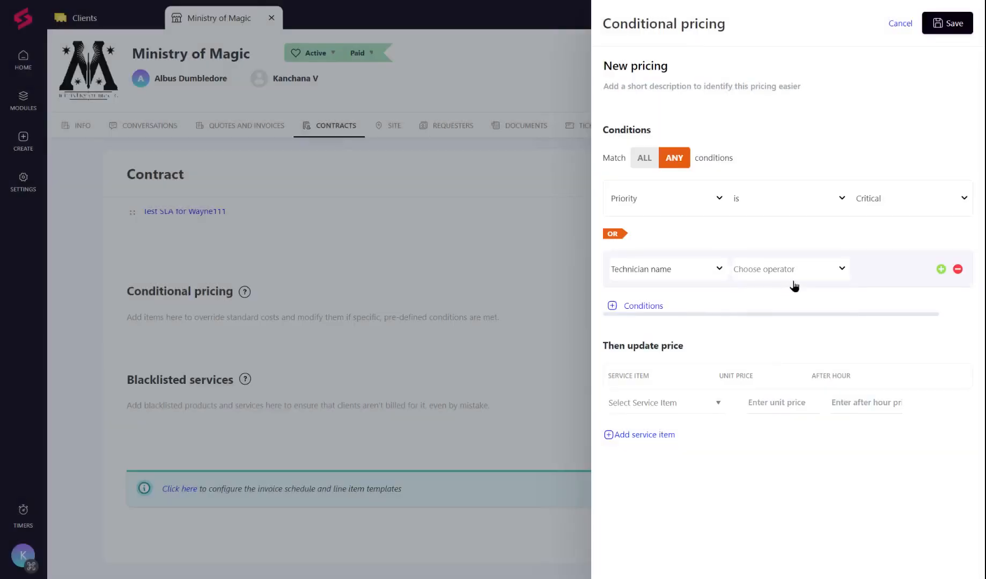
pyautogui.click(793, 278)
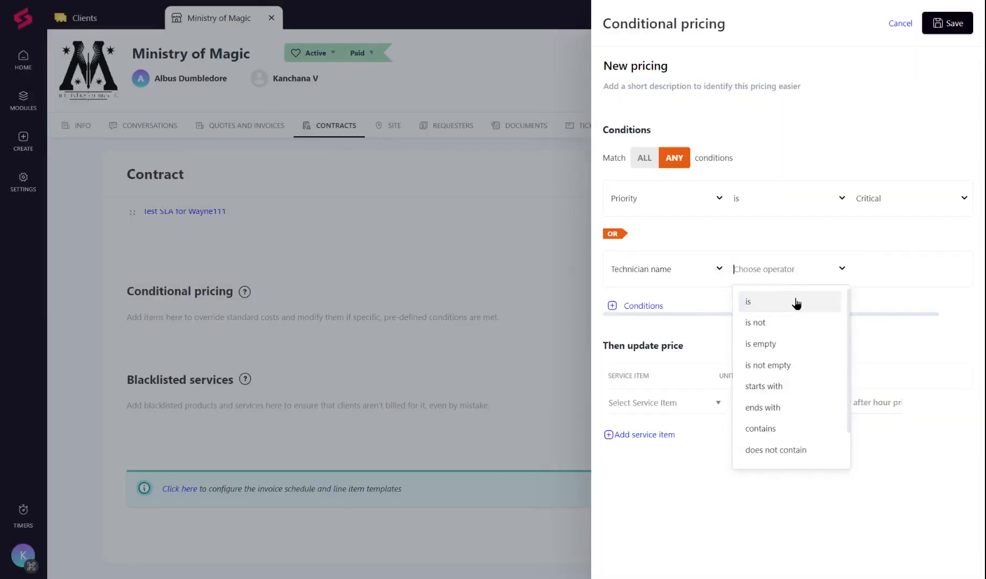
pyautogui.click(796, 302)
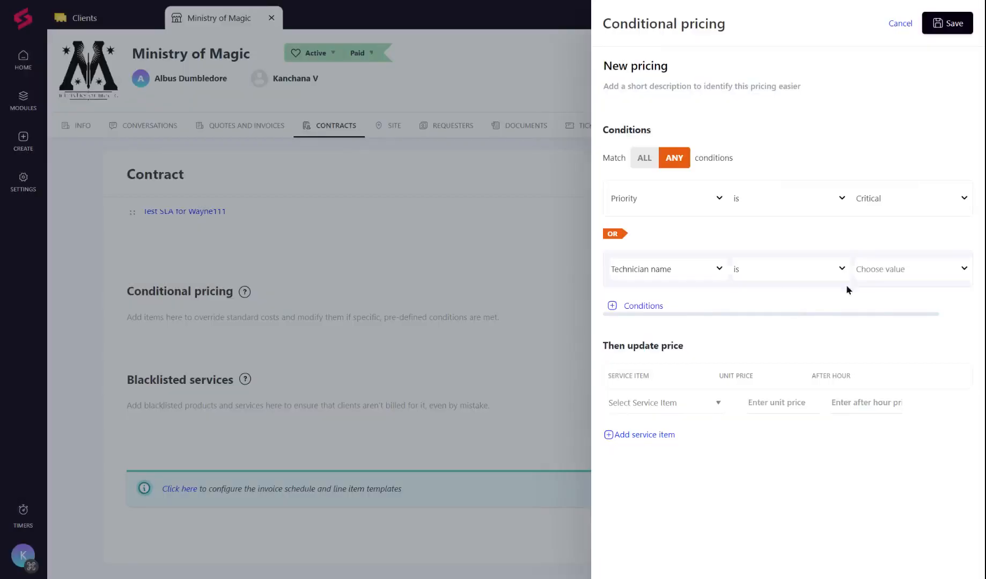
pyautogui.click(875, 276)
pyautogui.write('ar')
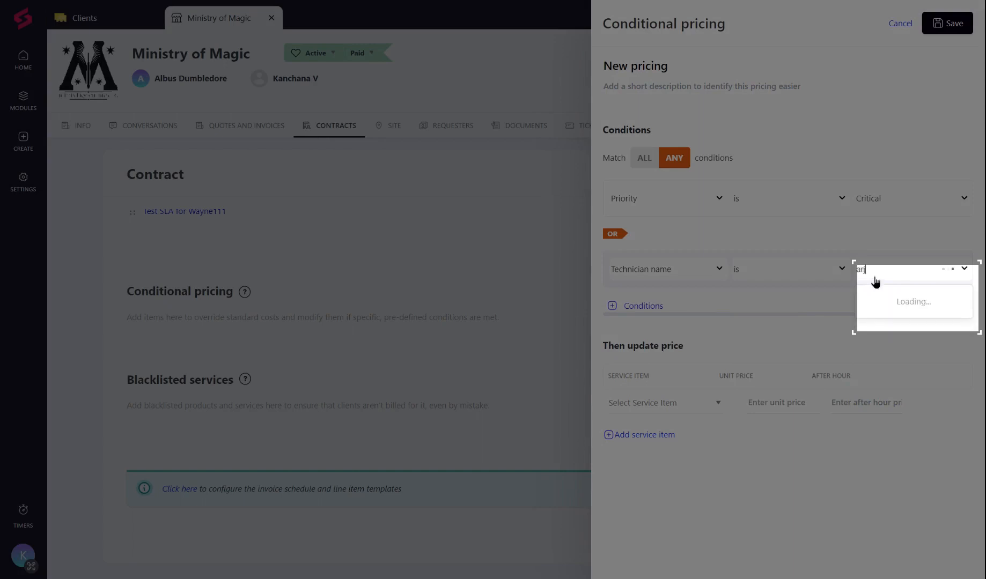
pyautogui.press('Return')
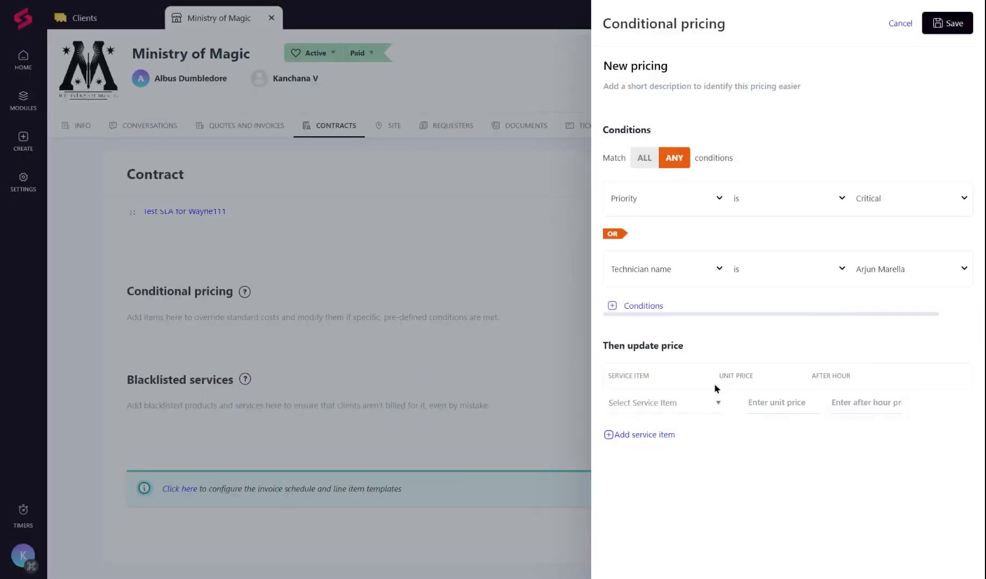
# Step: Set Remote L1 Support to a unit price of 200 and an after-hour price of 170, saving the pricing and the contract
pyautogui.click(677, 409)
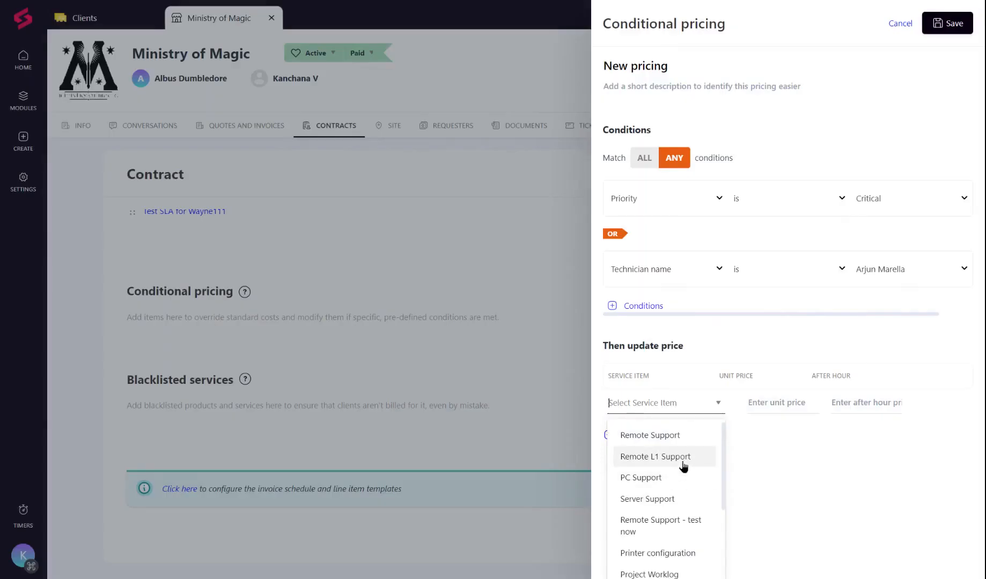
pyautogui.click(681, 459)
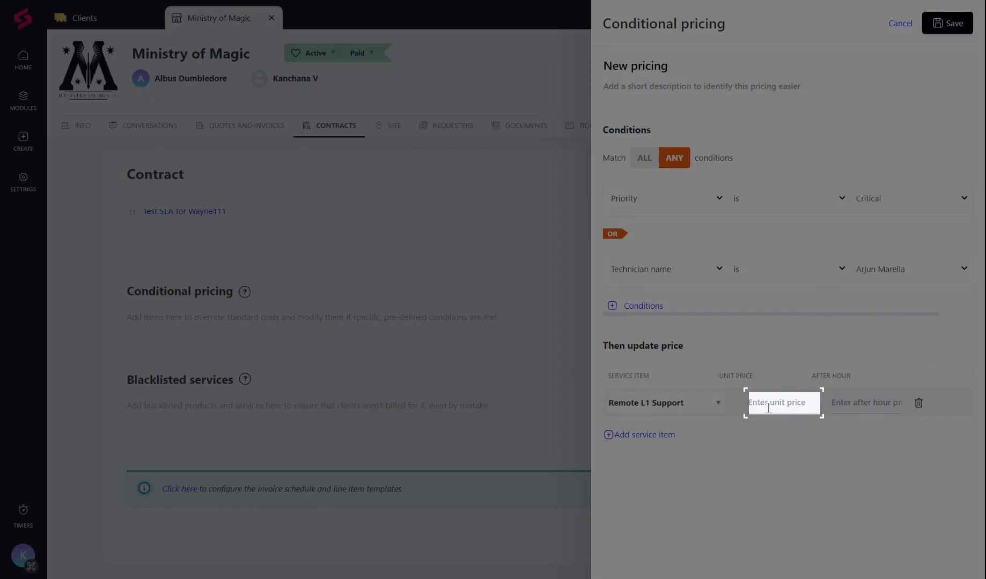
pyautogui.click(768, 408)
pyautogui.write('200')
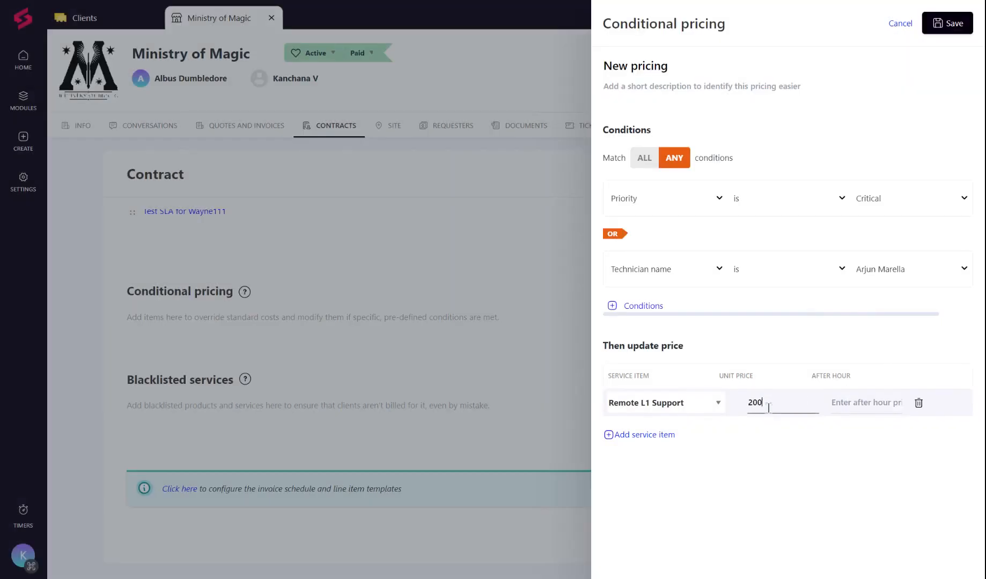
pyautogui.press('Tab')
pyautogui.write('170')
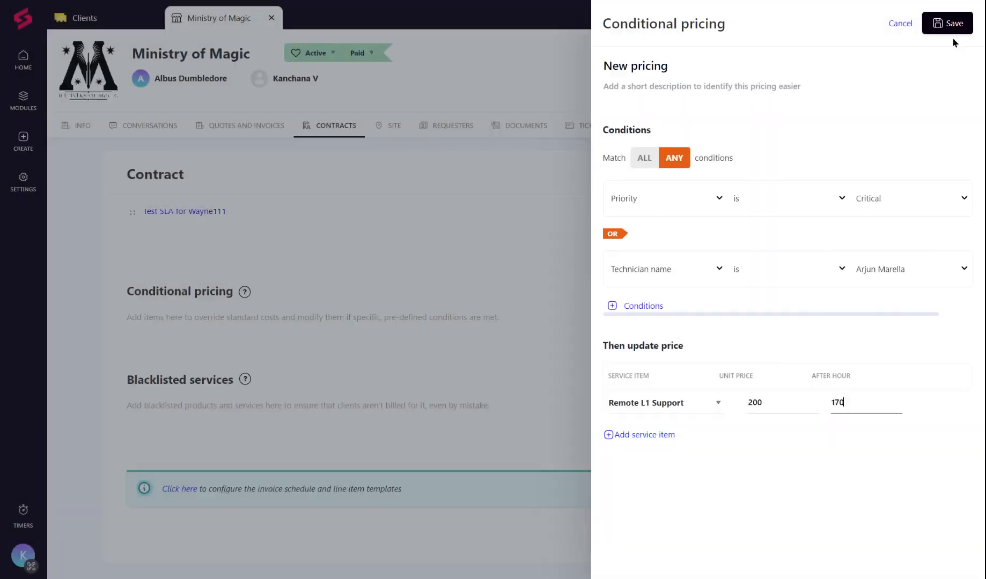
pyautogui.click(952, 31)
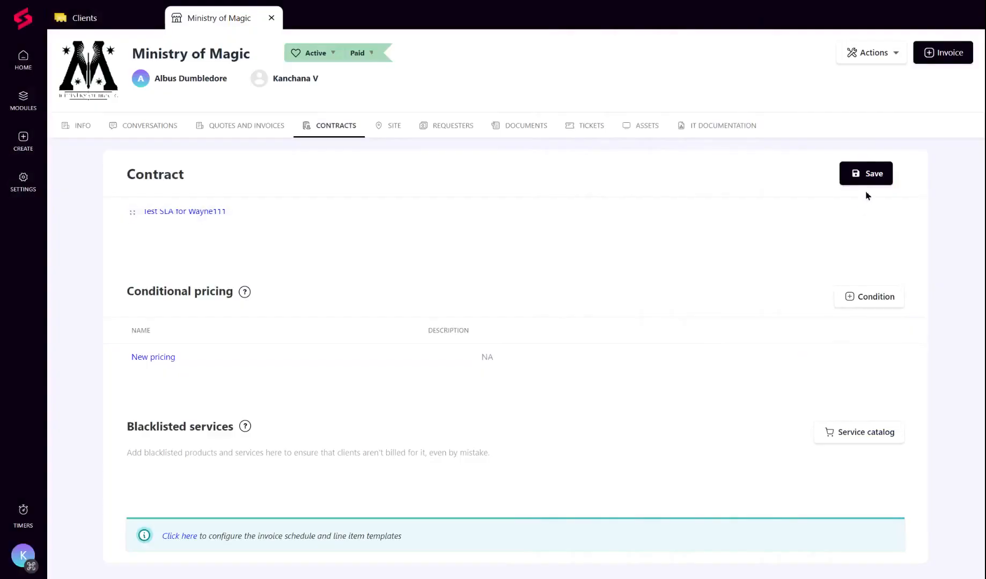
pyautogui.click(866, 182)
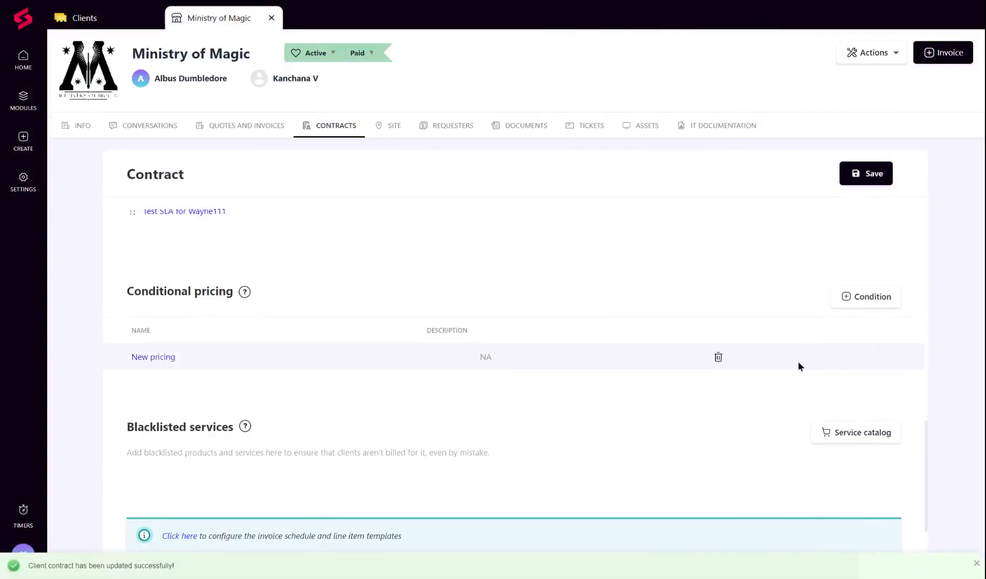
# Step: Check the Blacklisted services help tip, blacklist the Hours item from the service catalog and save the contract
pyautogui.scroll(-1, 798, 375)
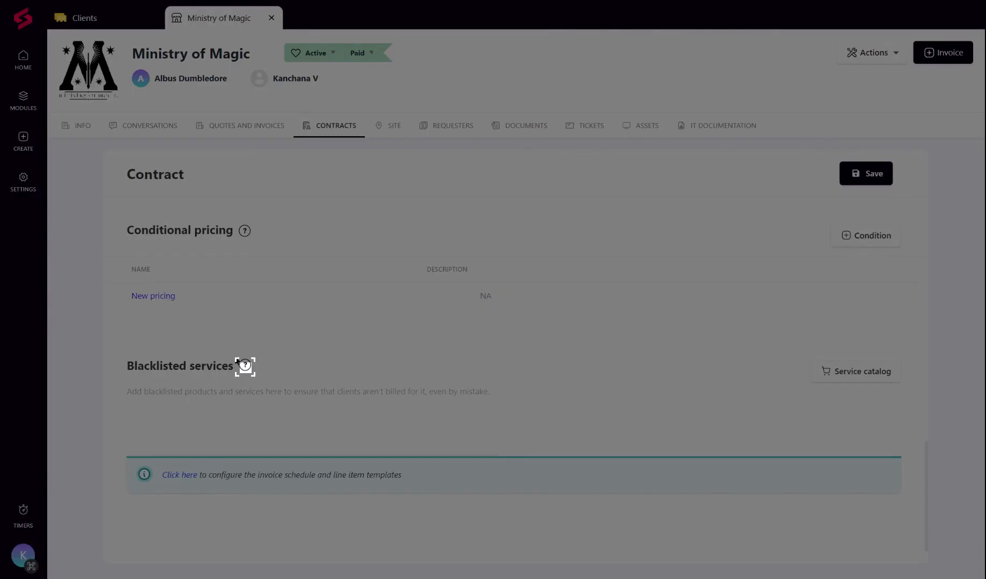
pyautogui.click(245, 365)
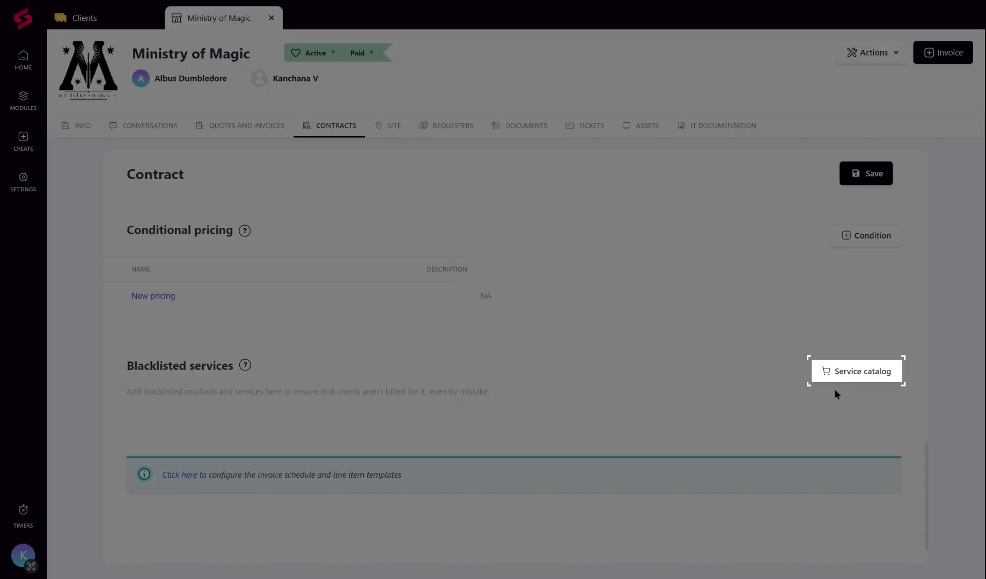
pyautogui.click(852, 381)
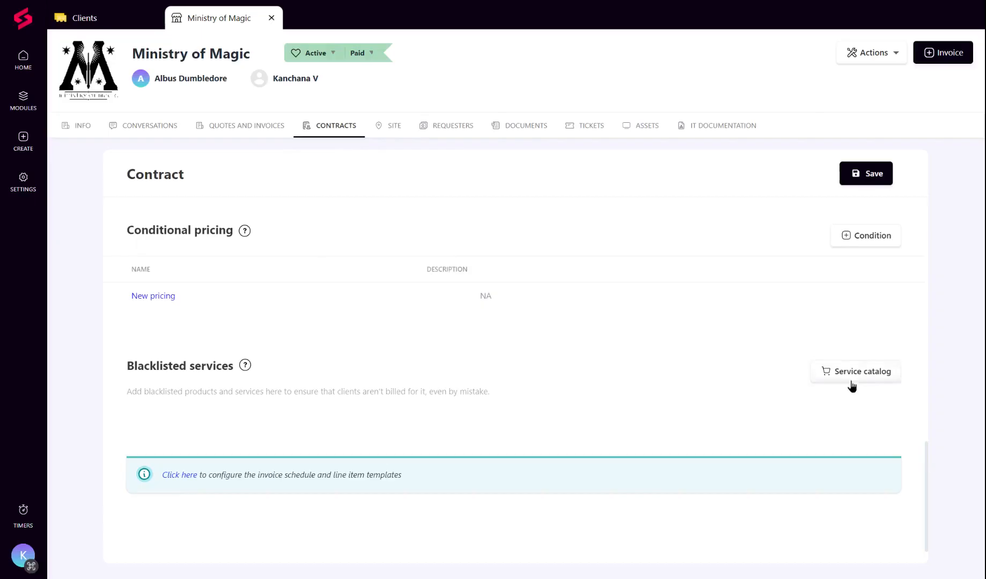
pyautogui.scroll(-3, 851, 385)
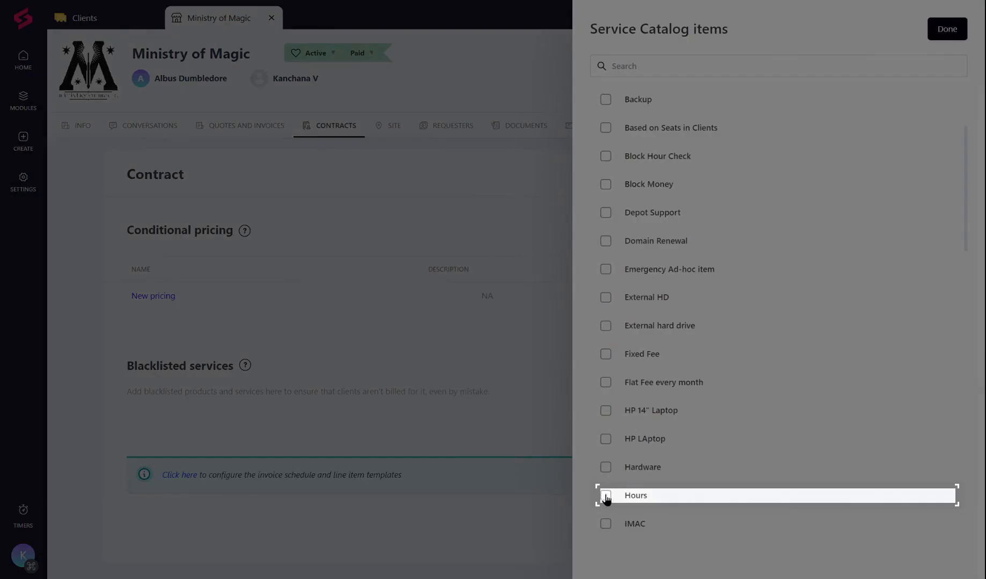
pyautogui.click(605, 496)
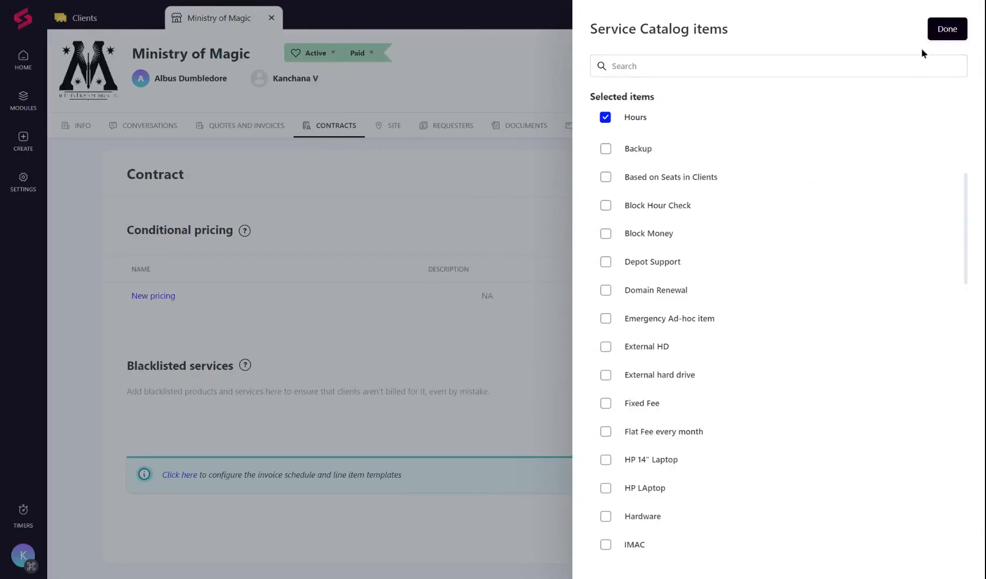
pyautogui.click(938, 33)
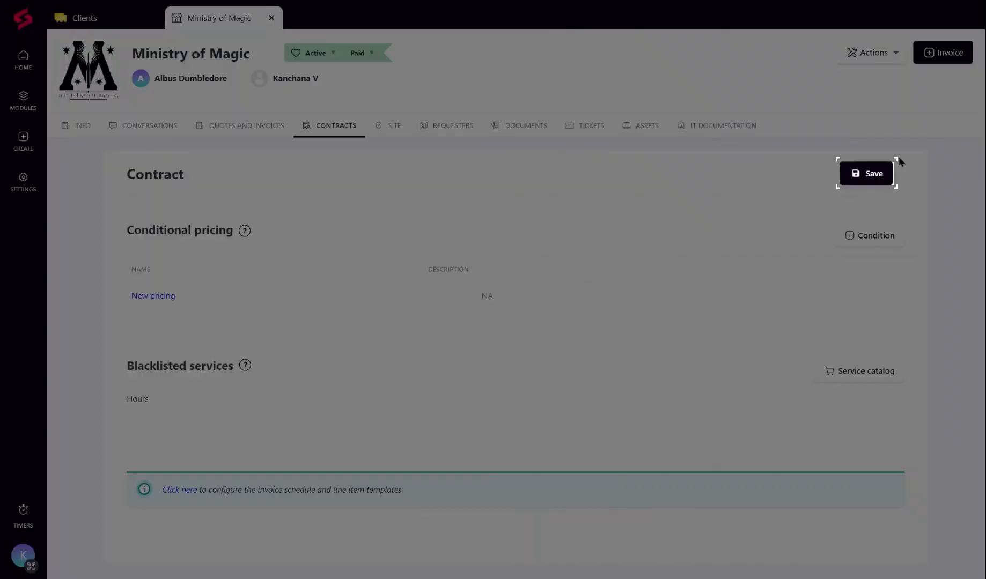
pyautogui.click(880, 174)
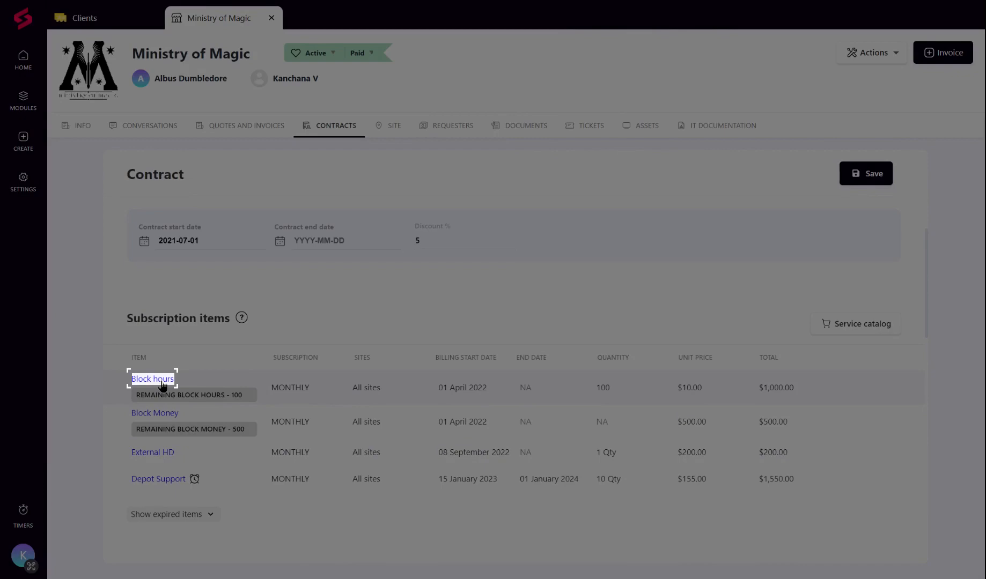
# Step: Review the Block hours subscription item's properties and the service items that consume its hours, and close it
pyautogui.click(162, 382)
pyautogui.scroll(-2, 314, 344)
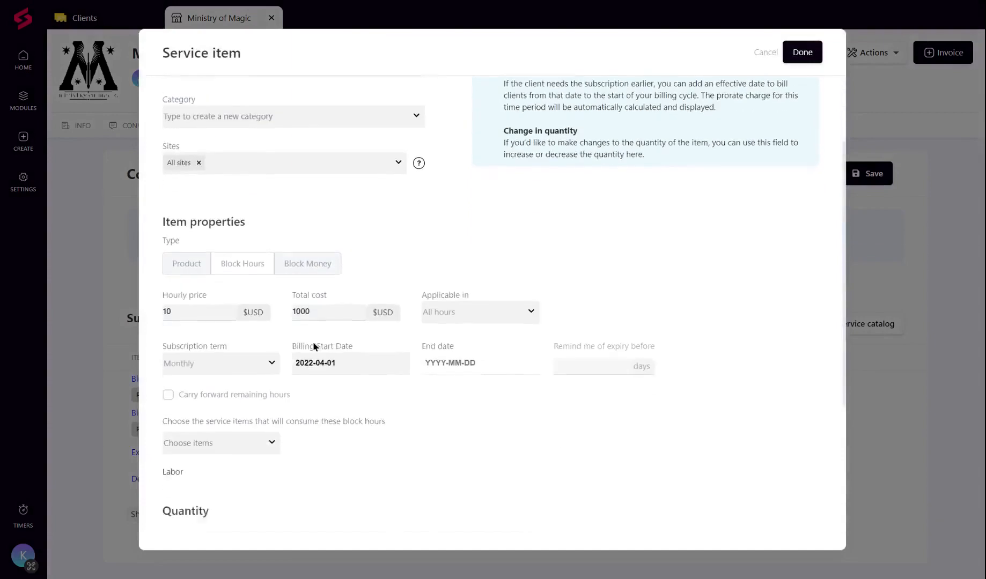
pyautogui.scroll(-3, 315, 348)
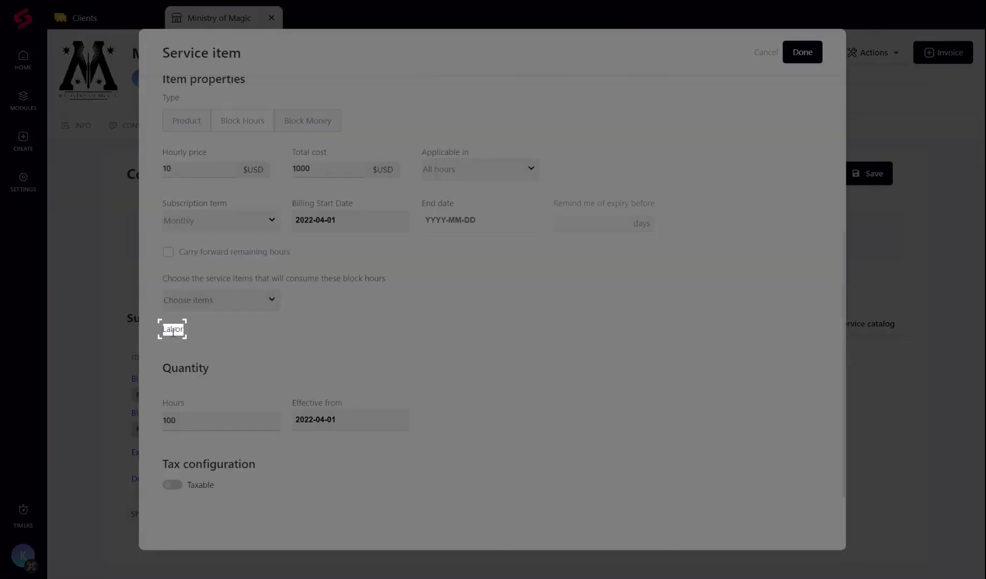
pyautogui.doubleClick(172, 329)
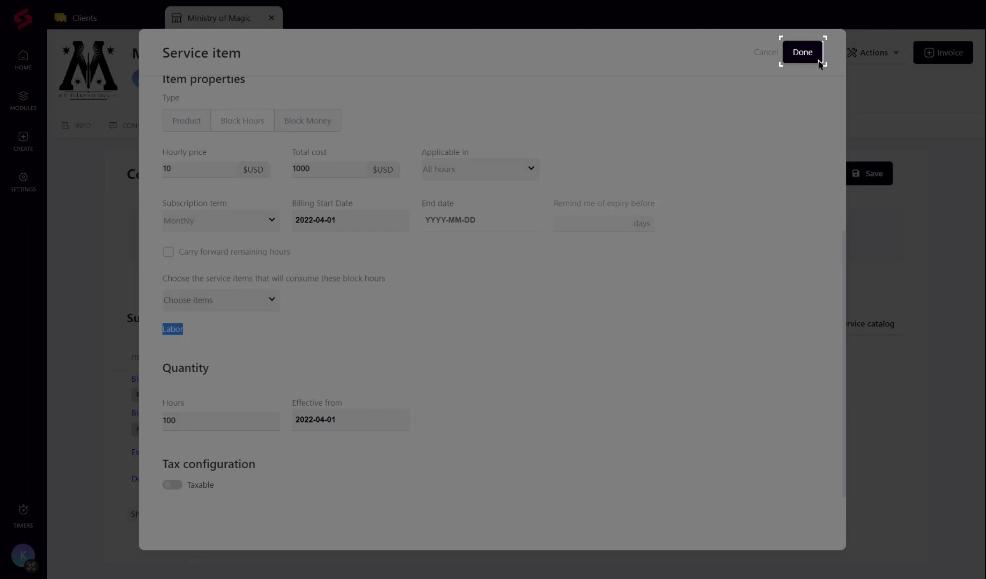
pyautogui.click(803, 52)
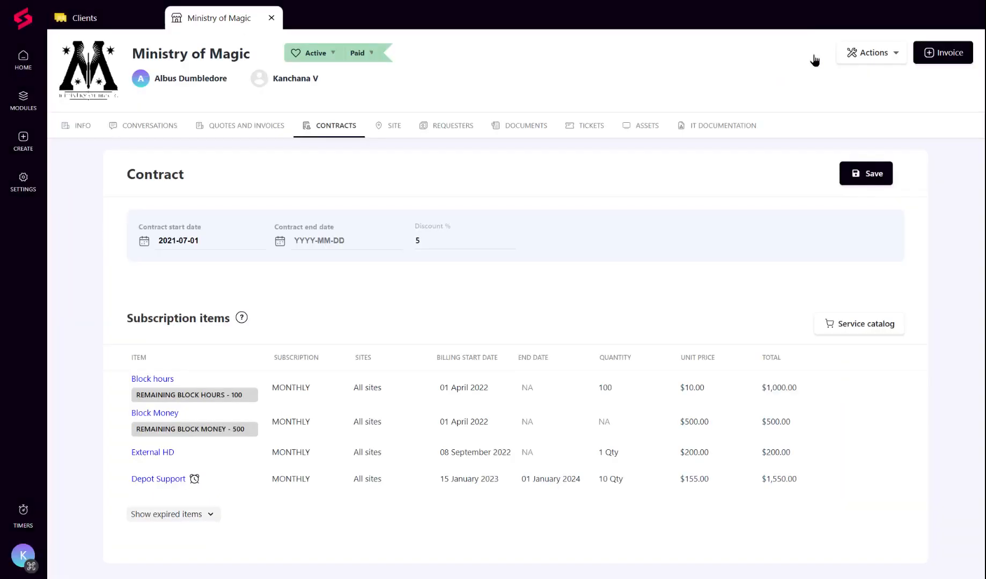